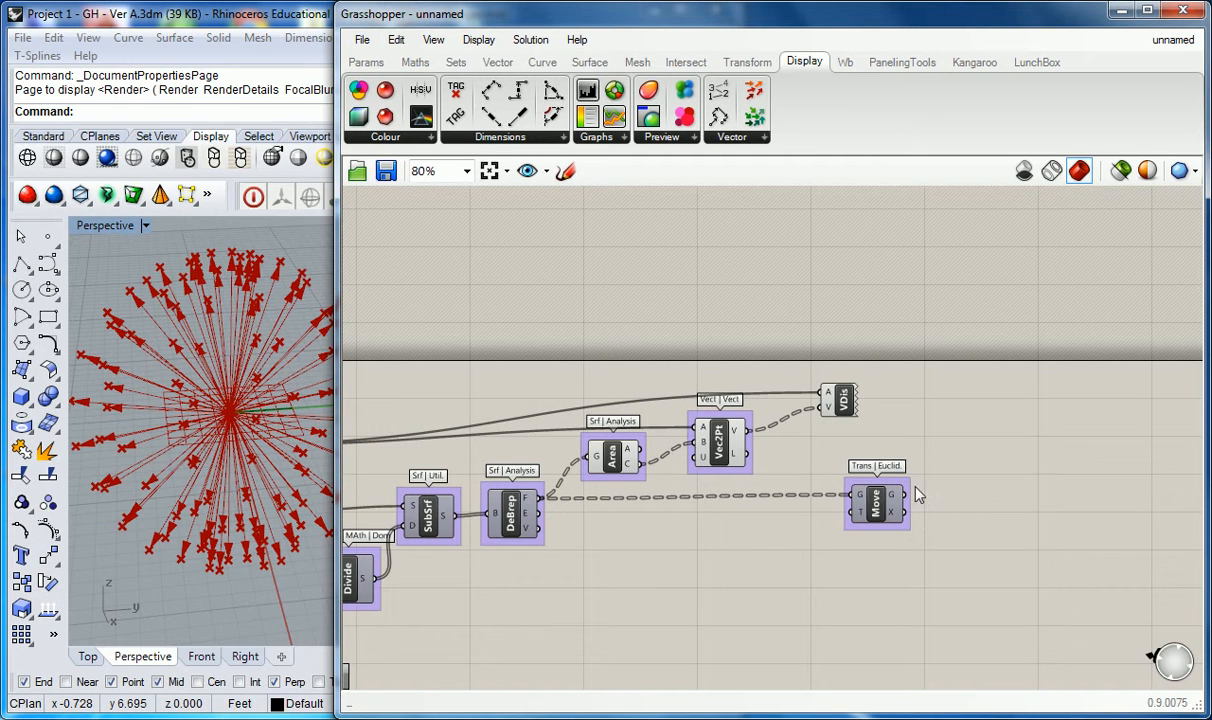
Reposition the Move component away from the vector components and add an Amplitude component between Vec2Pt and Move.
right_drag(896, 436, 886, 414)
drag(881, 496, 940, 538)
click(830, 465)
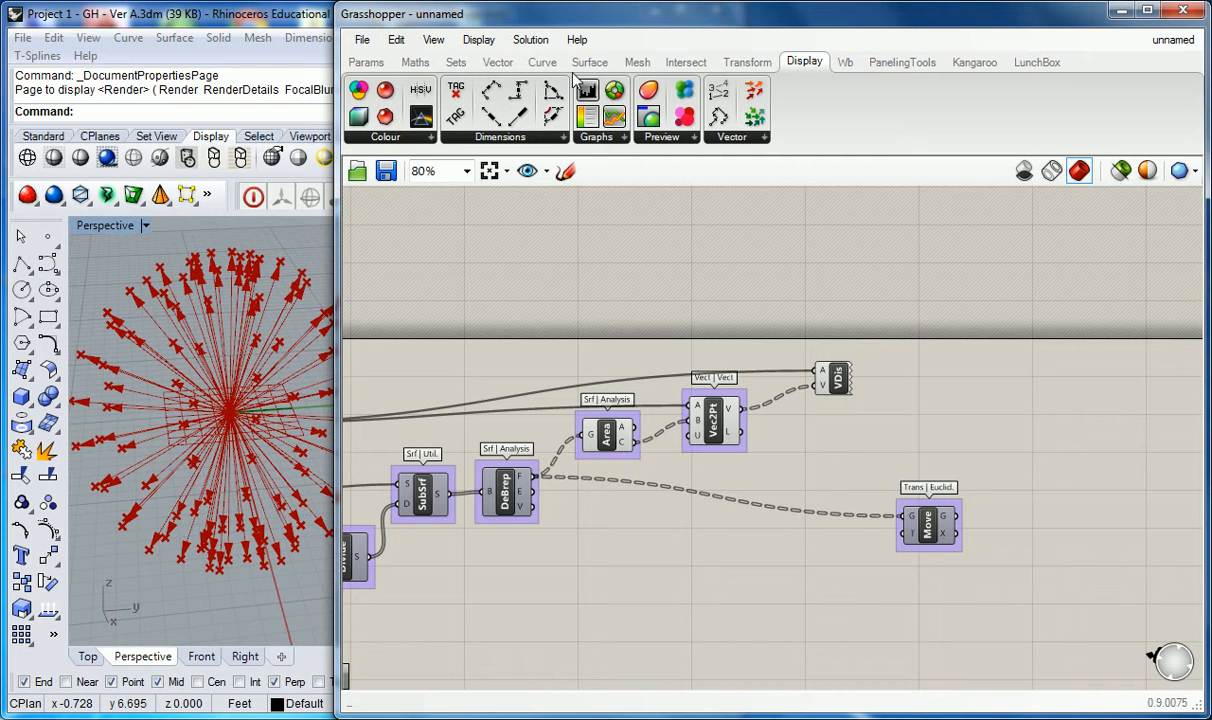
double_click(830, 465)
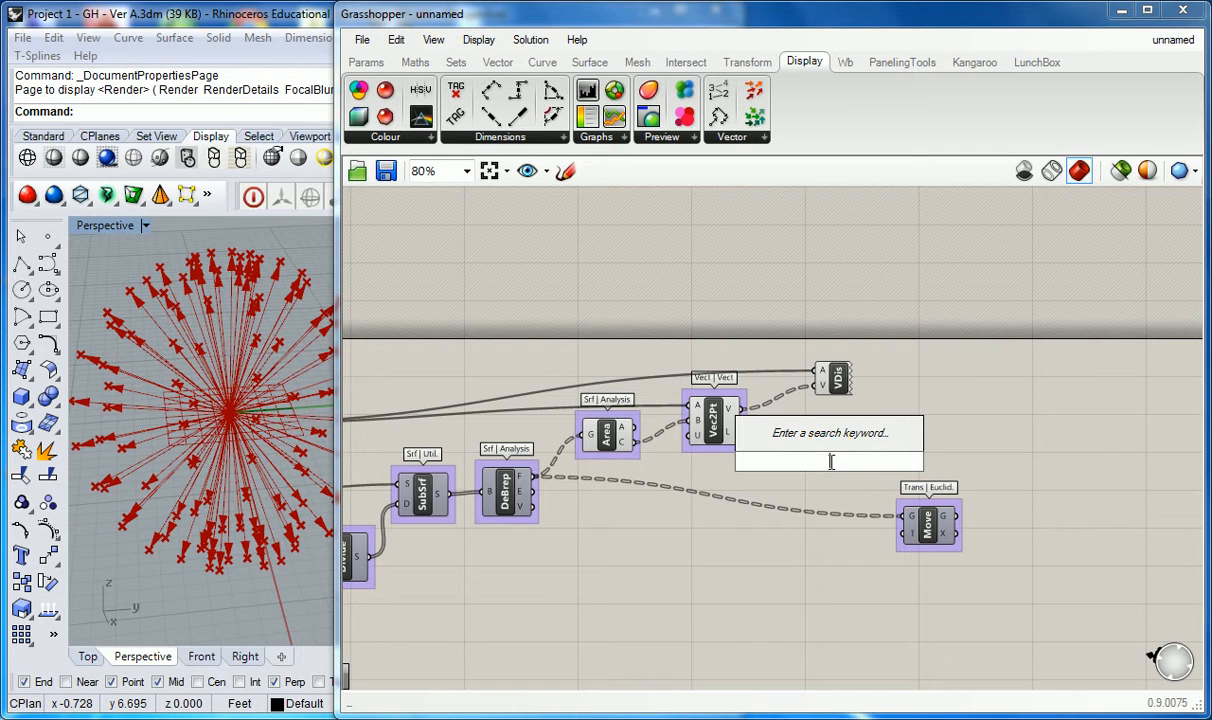
text(amp)
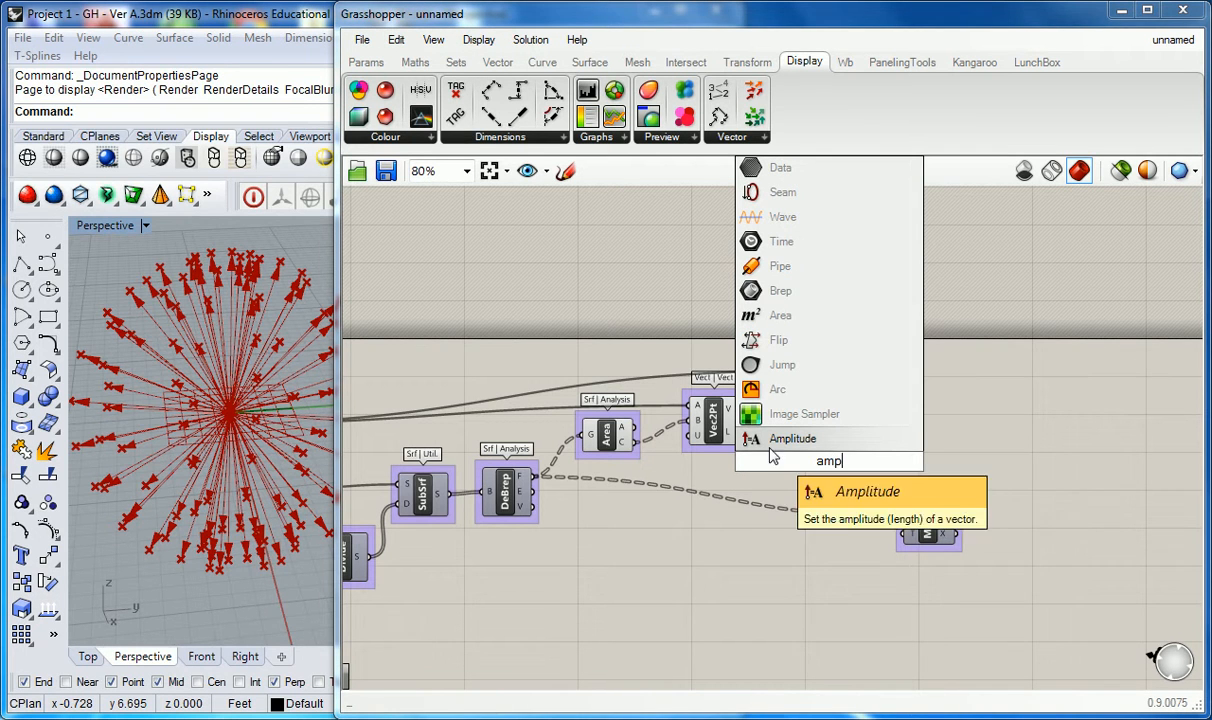
click(497, 62)
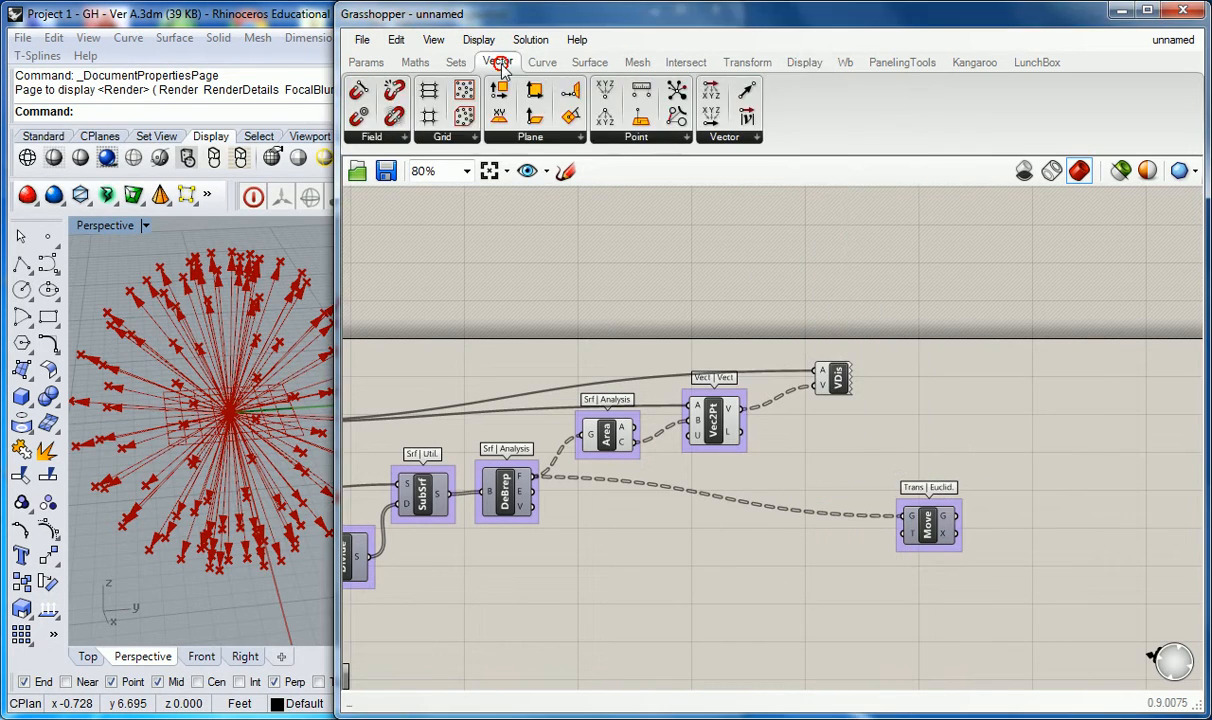
click(730, 138)
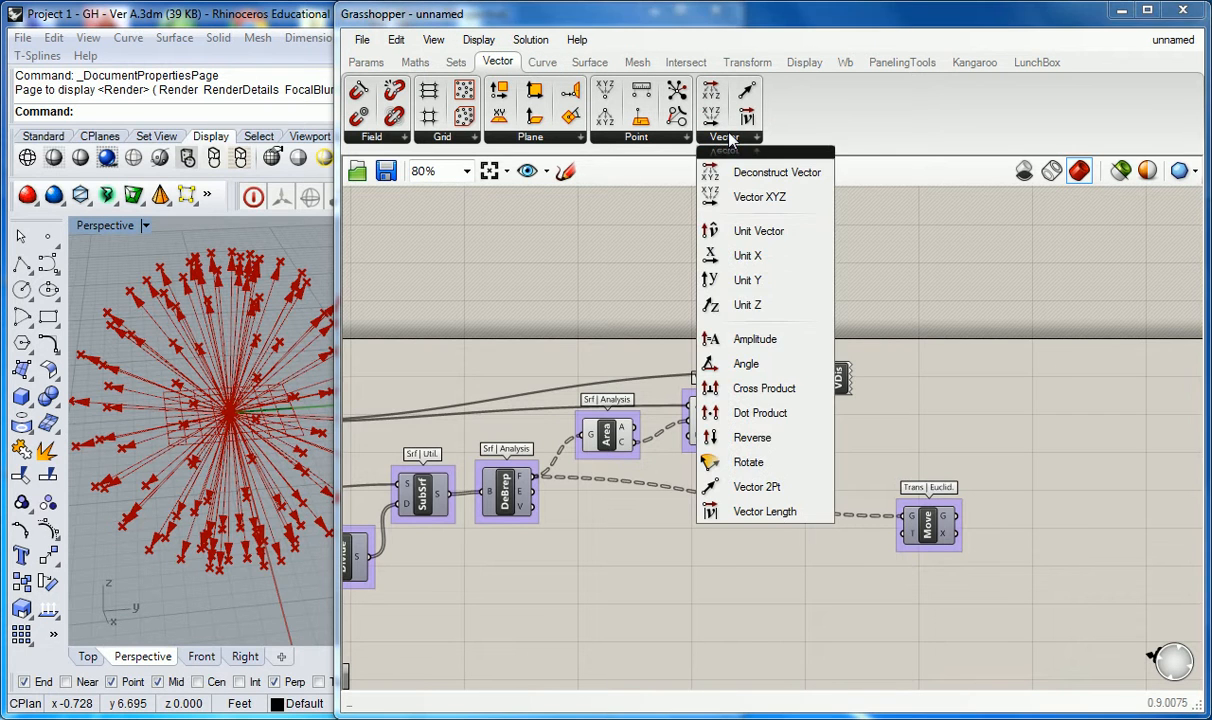
drag(768, 349, 835, 468)
click(844, 414)
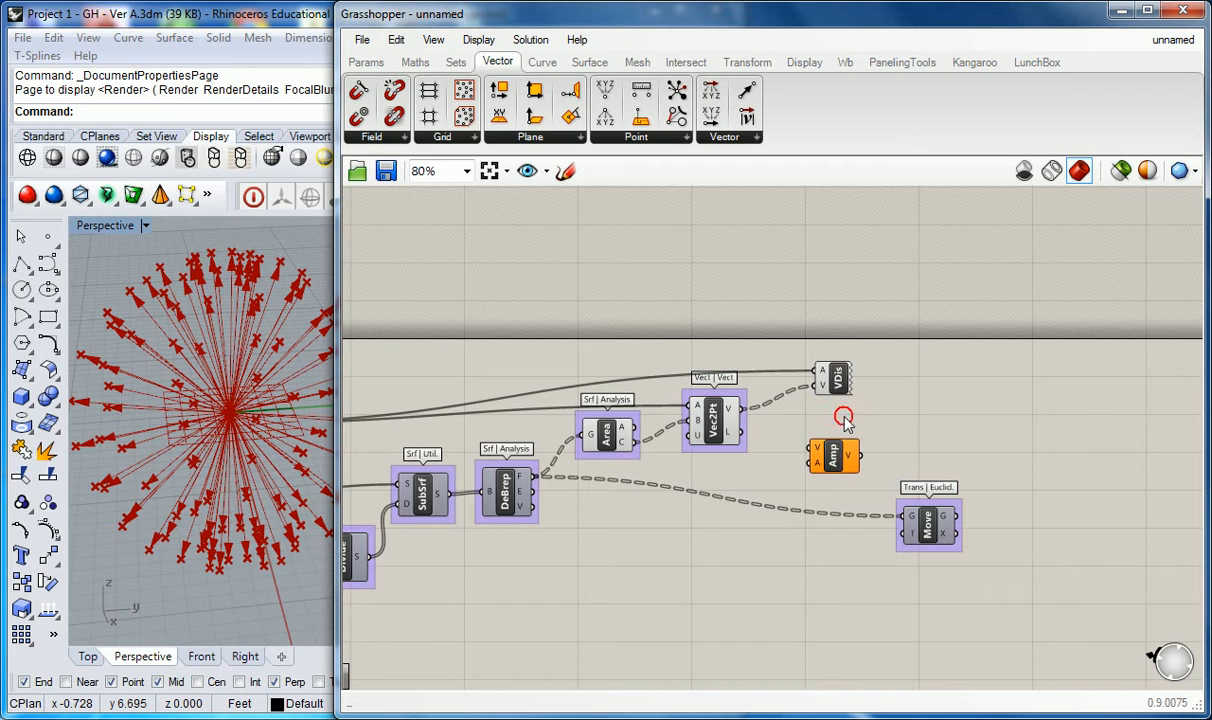
scroll(813, 455, up, 2)
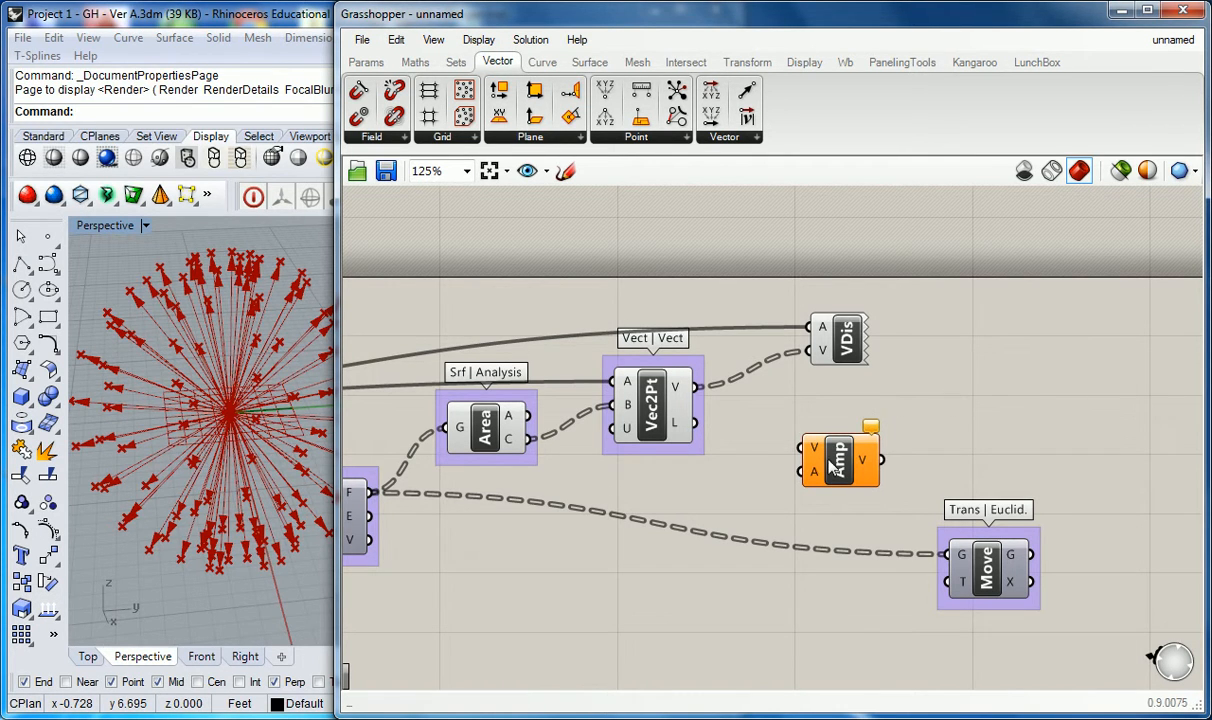
click(415, 62)
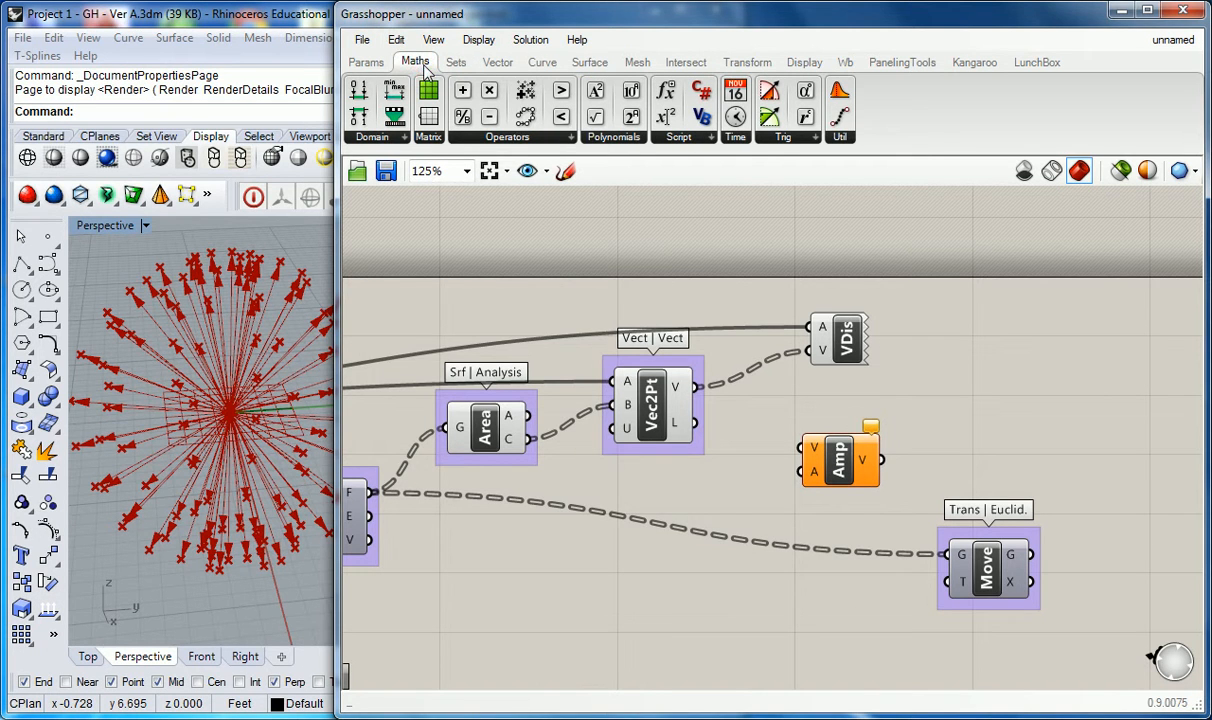
click(505, 137)
drag(520, 197, 1055, 352)
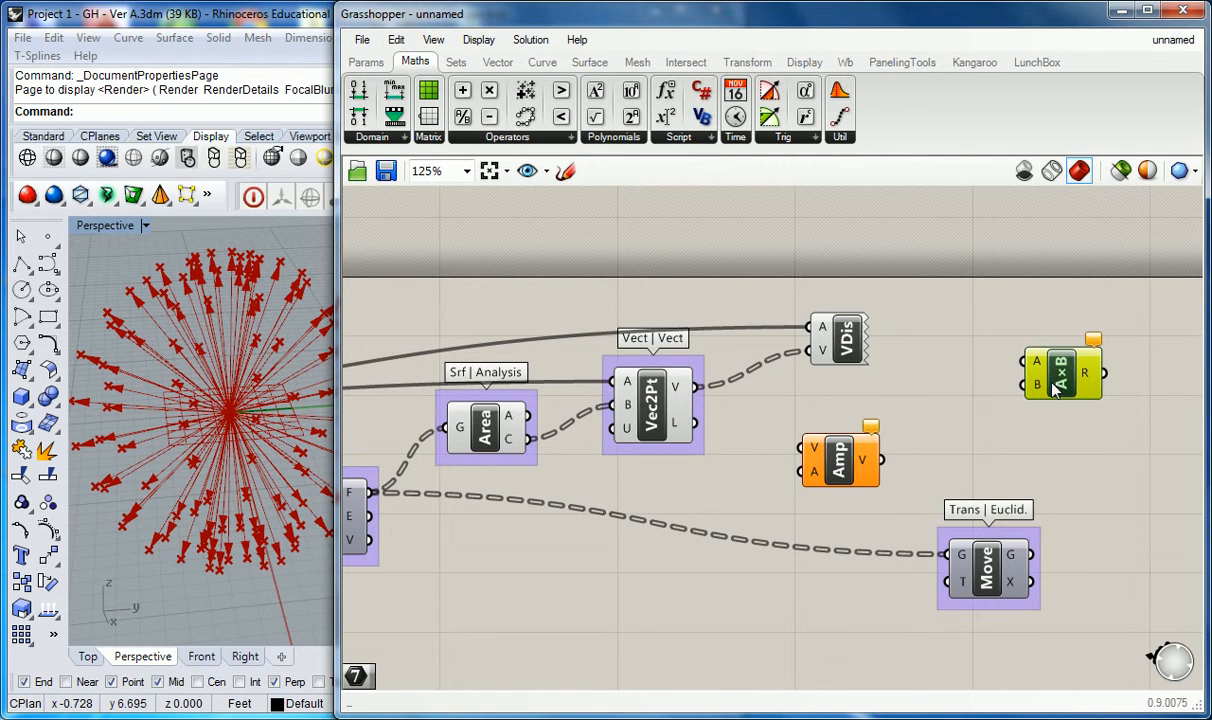
click(1062, 375)
key(Delete)
Connect the V output of Vec2Pt to the Amplitude component's V input and place Amplitude above Move.
click(825, 447)
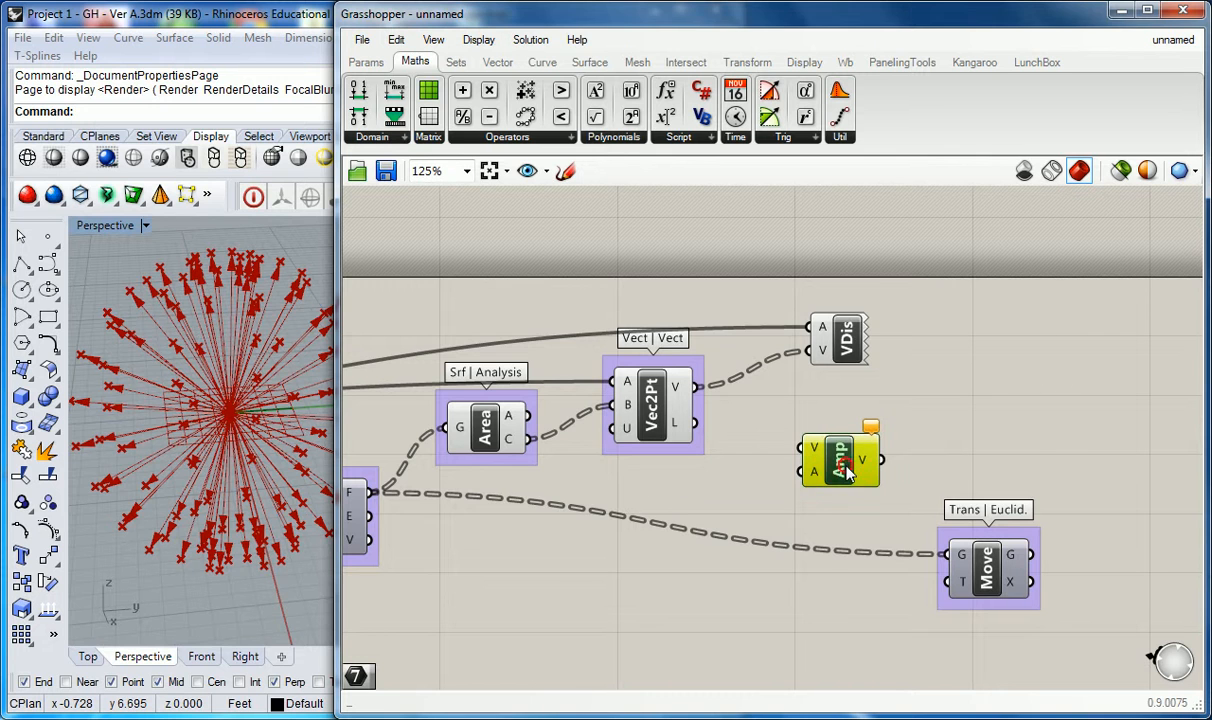
click(775, 423)
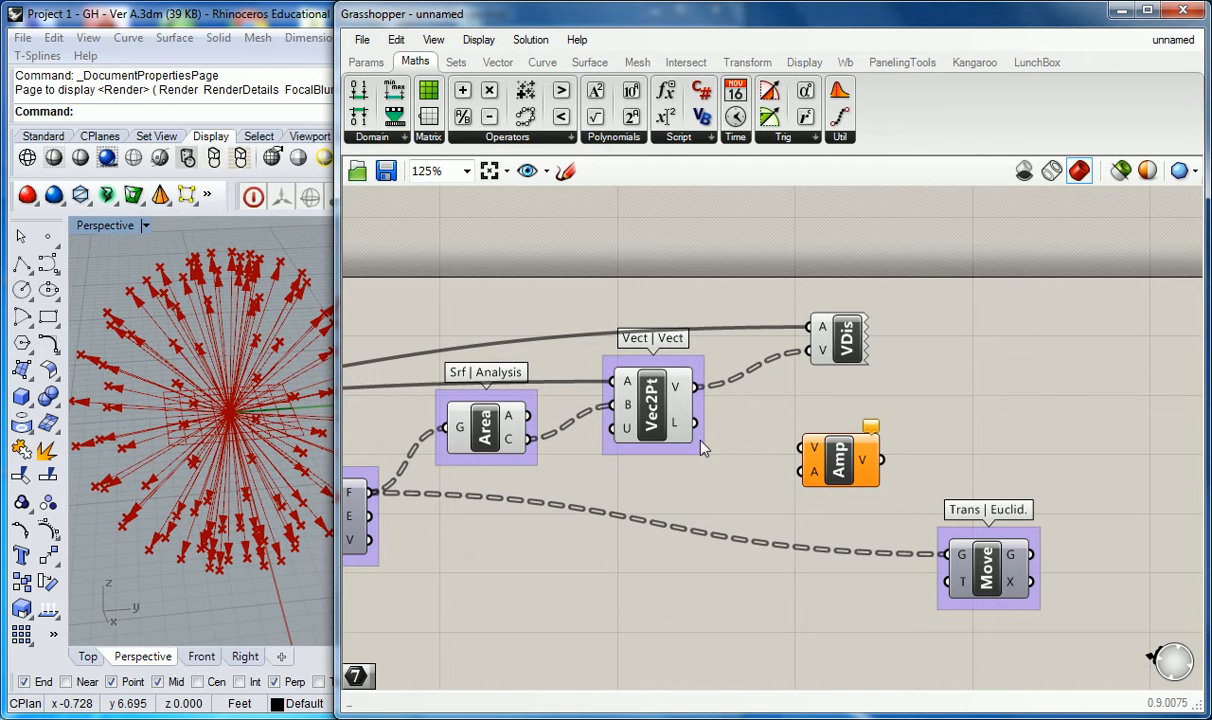
drag(692, 386, 933, 450)
Add an integer number slider from 0 to 8 with value 4 and connect it to Amplitude's A input.
click(745, 482)
double_click(745, 482)
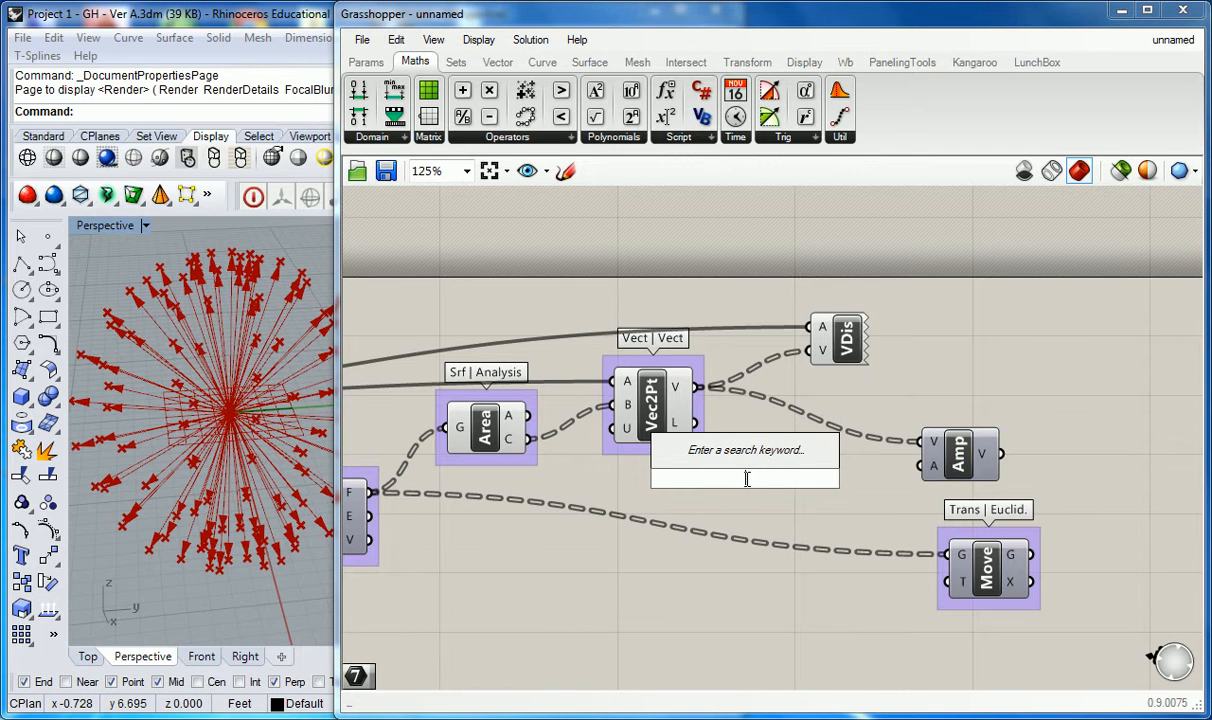
text(0)
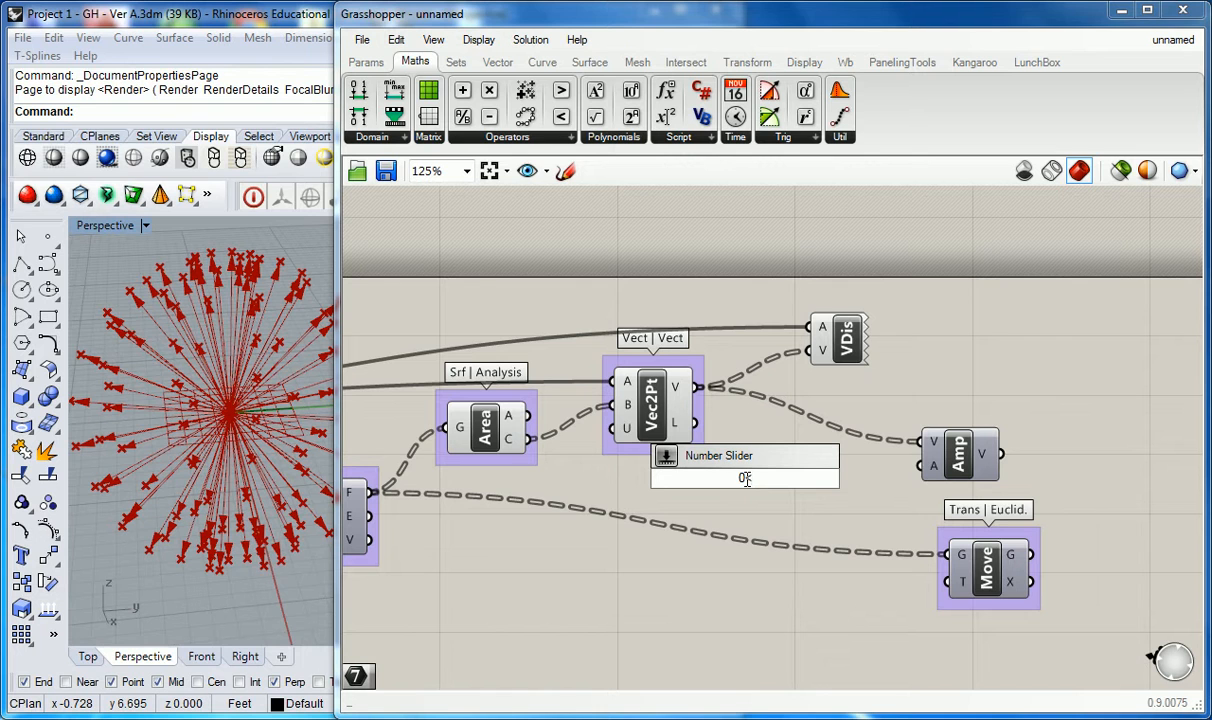
text(.1<)
key(Return)
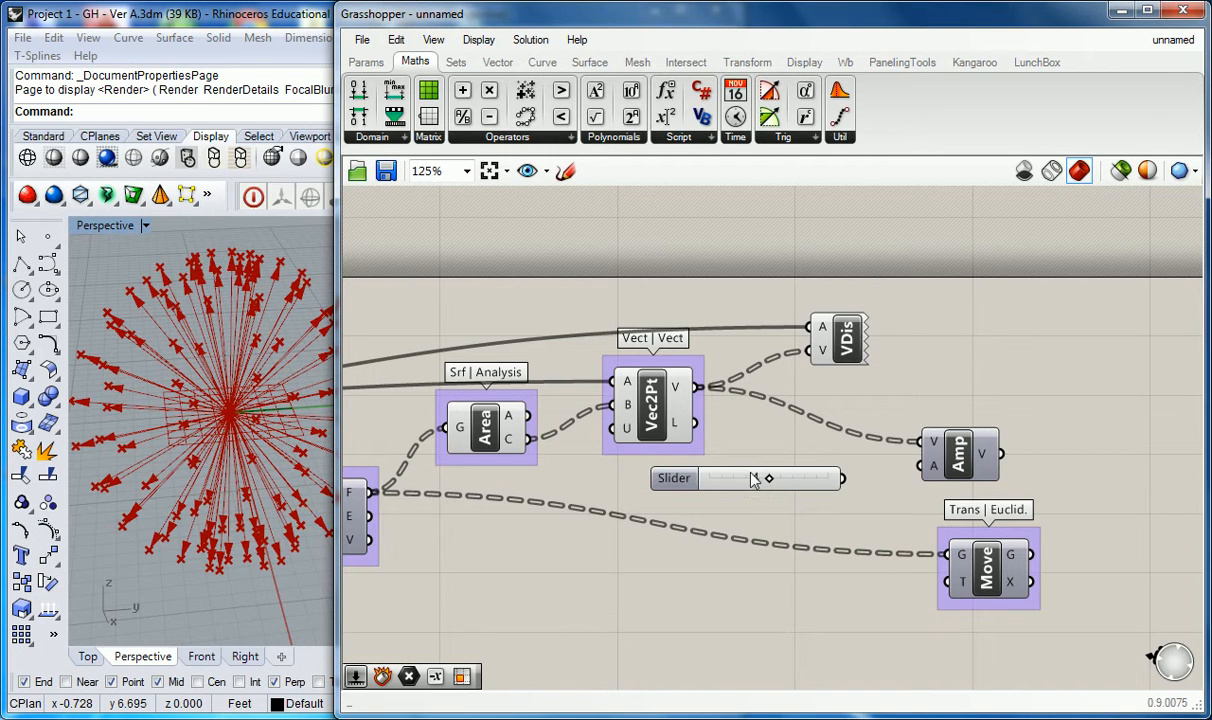
drag(843, 478, 920, 466)
Connect the Amplitude vector output to the Move component's T input and turn on the Move component's preview.
drag(983, 595, 1126, 590)
click(1025, 402)
right_drag(1121, 445, 928, 360)
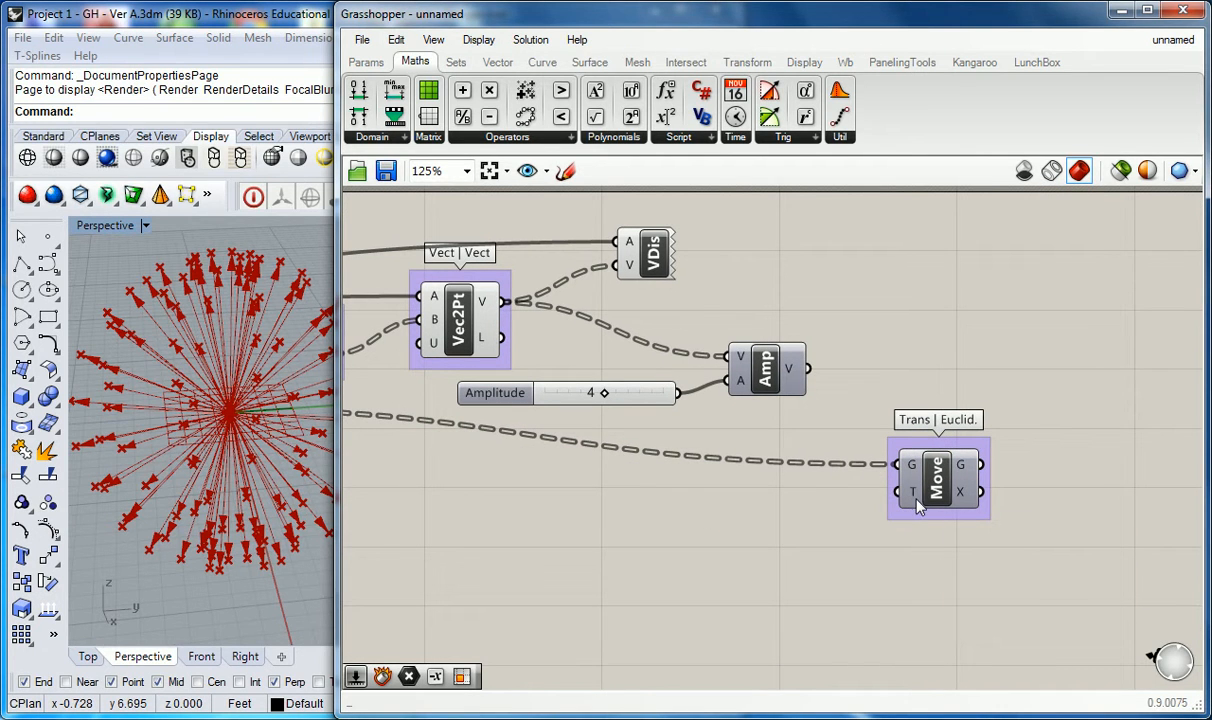
drag(808, 368, 900, 498)
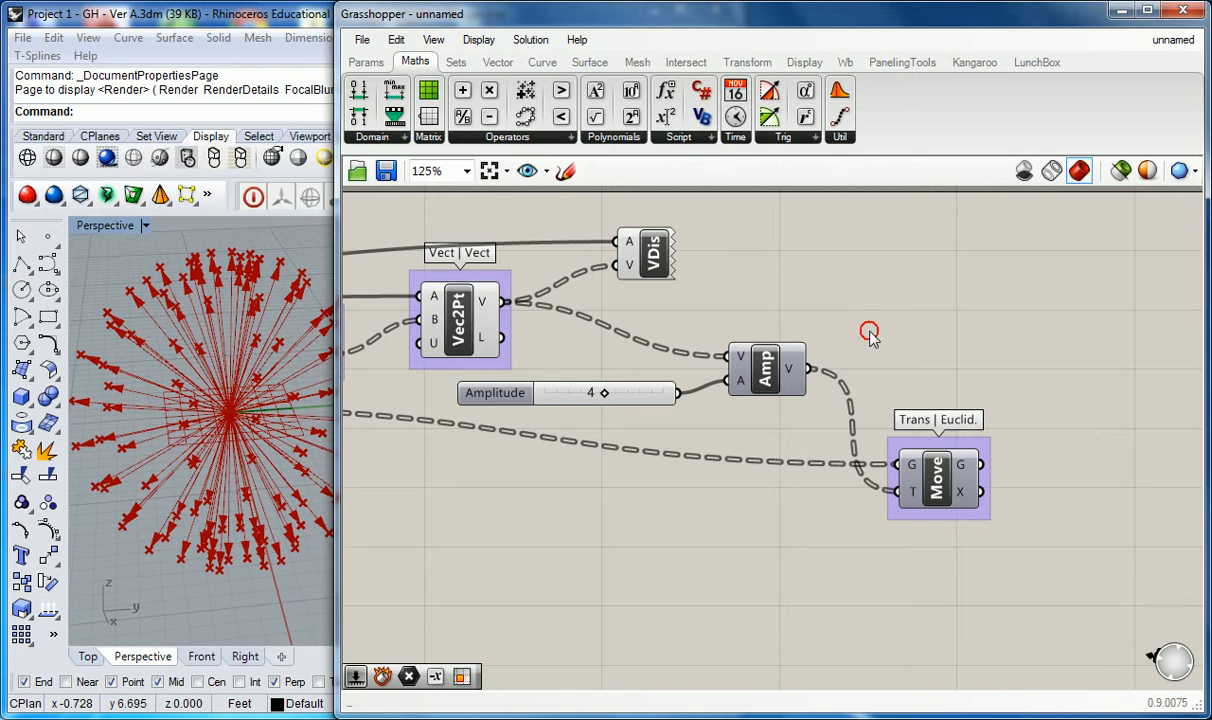
right_click(938, 484)
click(993, 516)
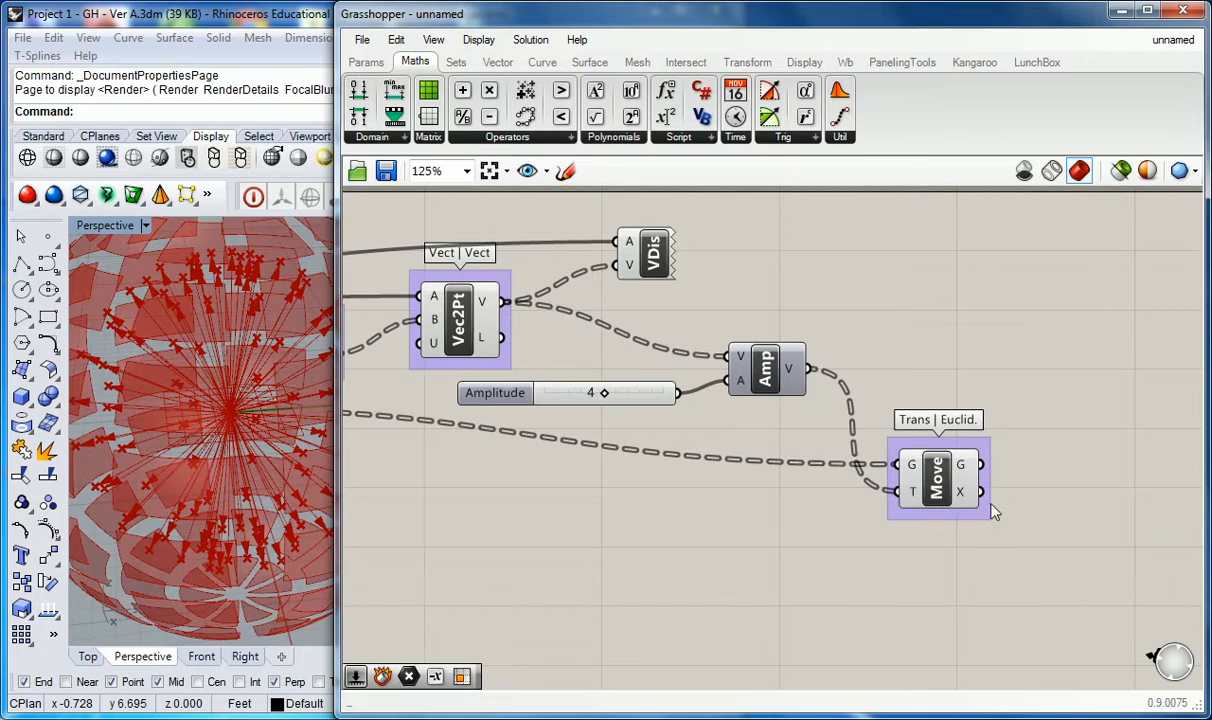
Frame the whole panelled sphere in the Perspective viewport and narrow the Grasshopper window to reveal more of the Rhino view.
scroll(249, 411, down, 5)
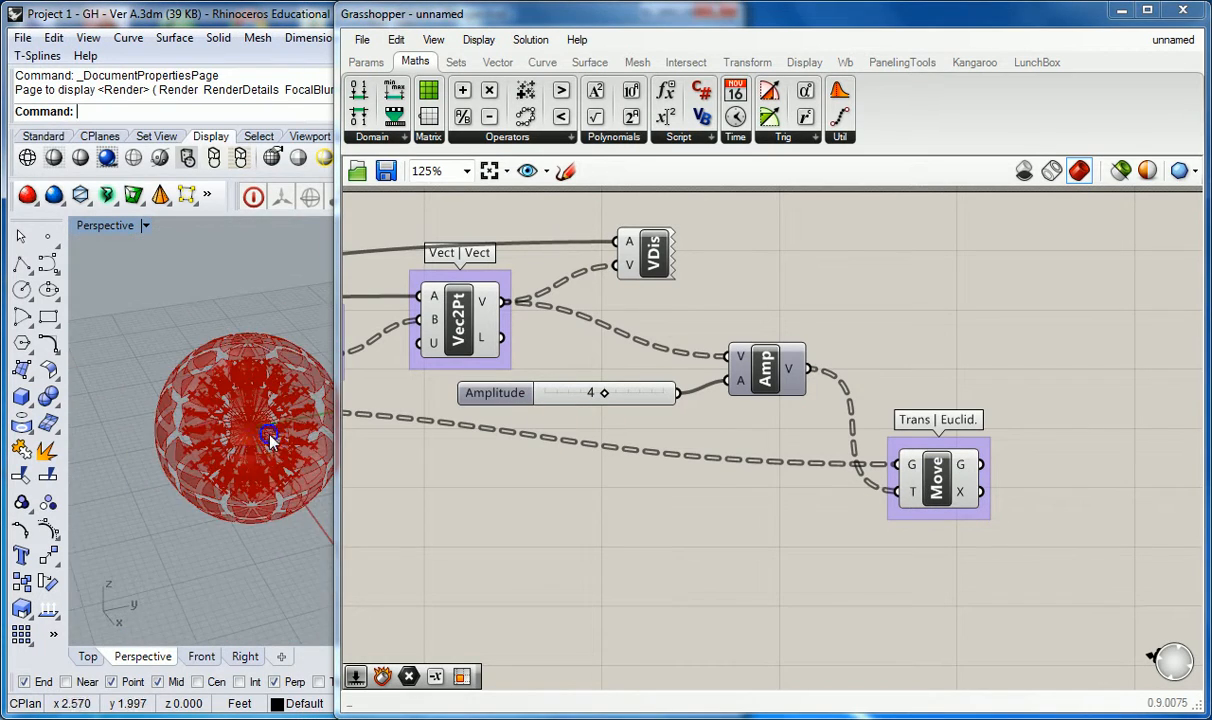
scroll(255, 411, up, 2)
right_drag(287, 419, 280, 390)
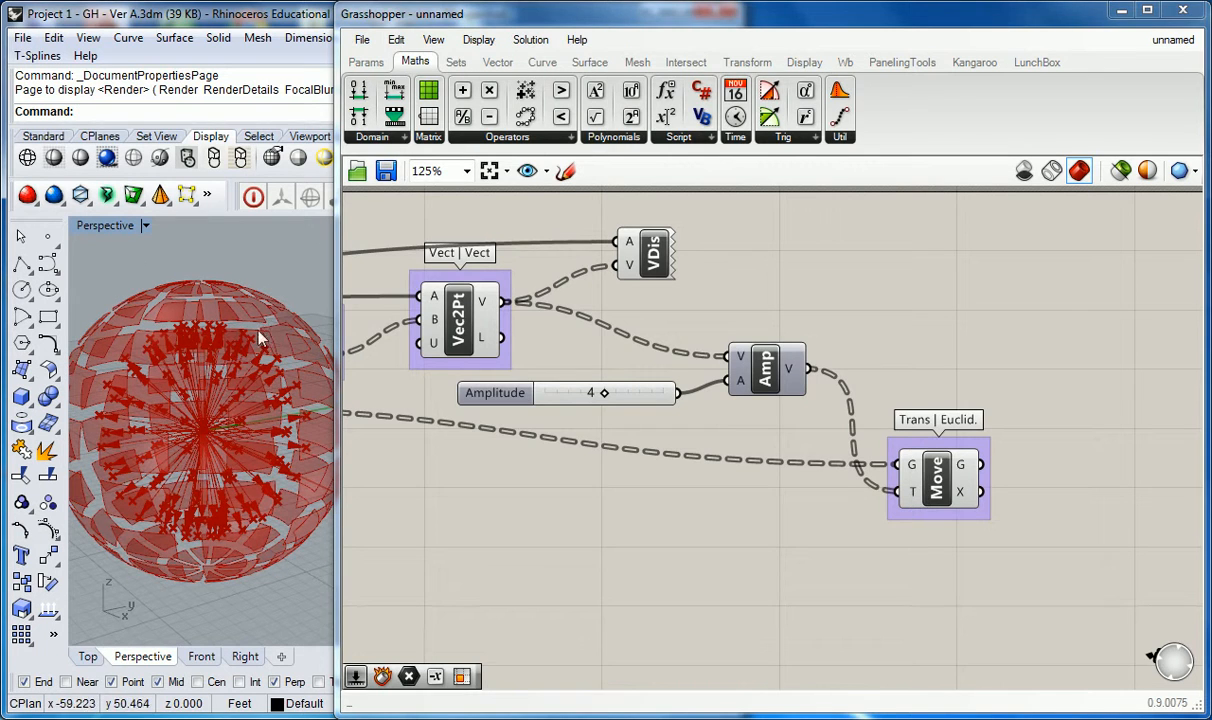
drag(339, 252, 640, 252)
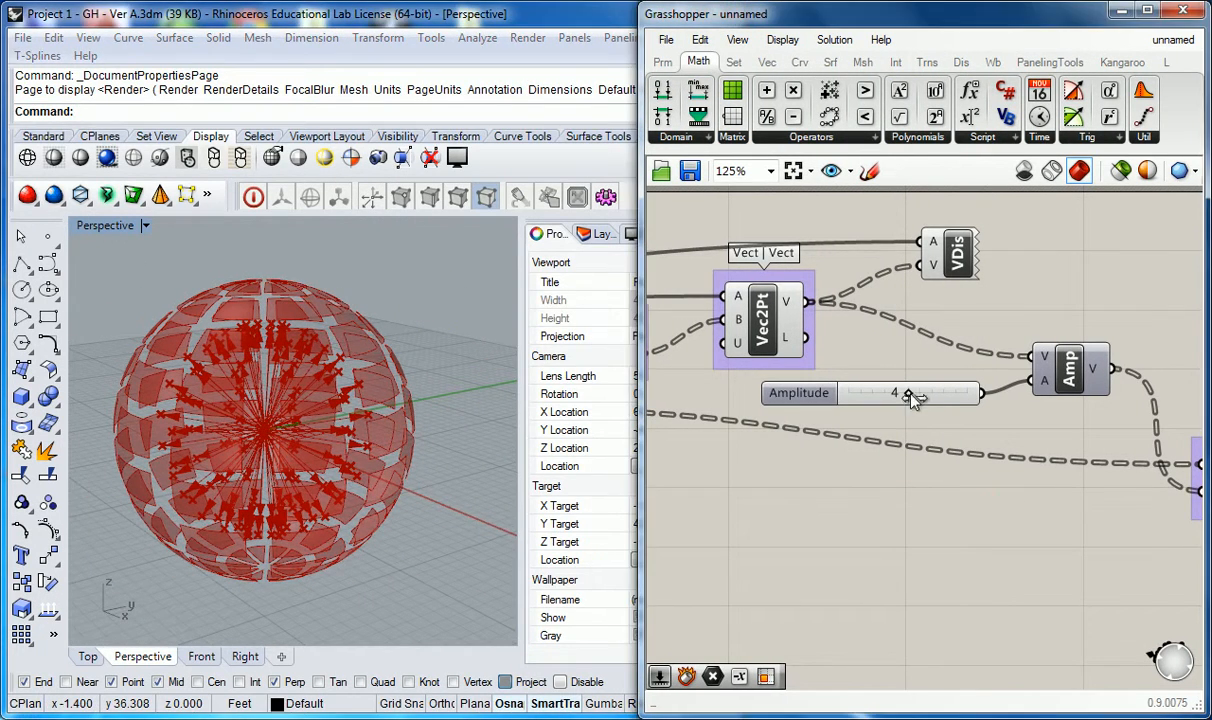
Try the Amplitude slider at 0 and 1 while checking the panel displacement, and return it to 4.
drag(905, 396, 848, 398)
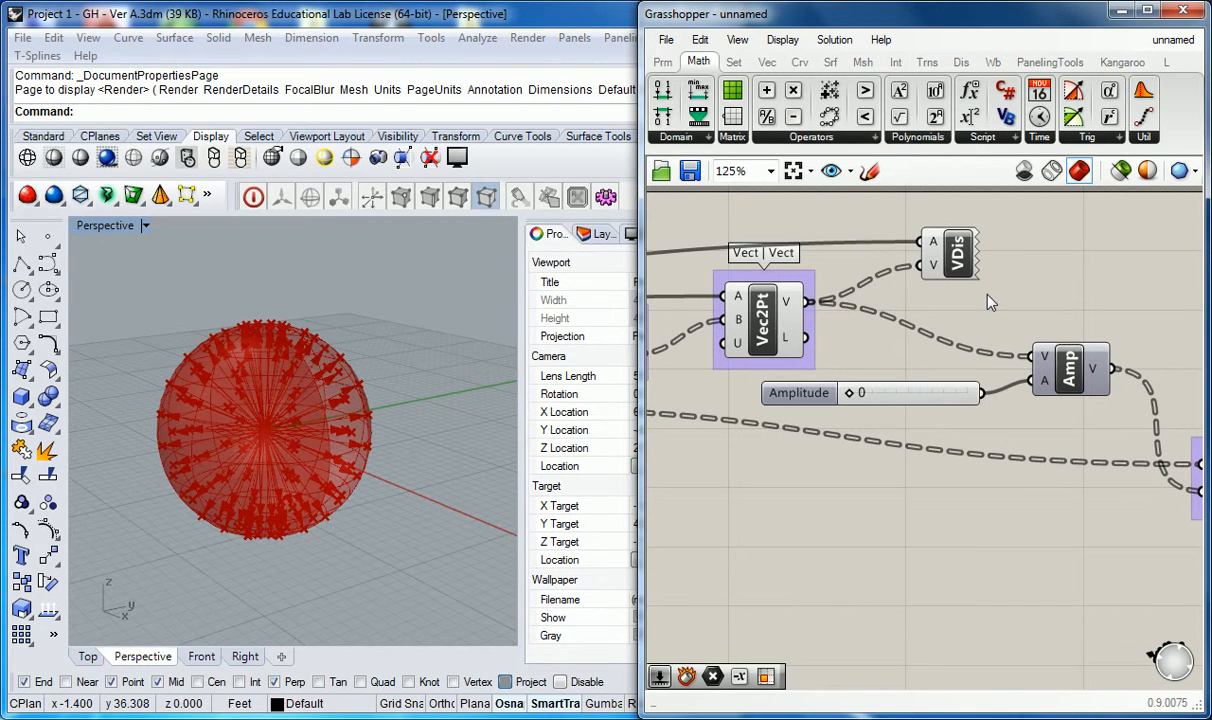
right_drag(1019, 331, 976, 339)
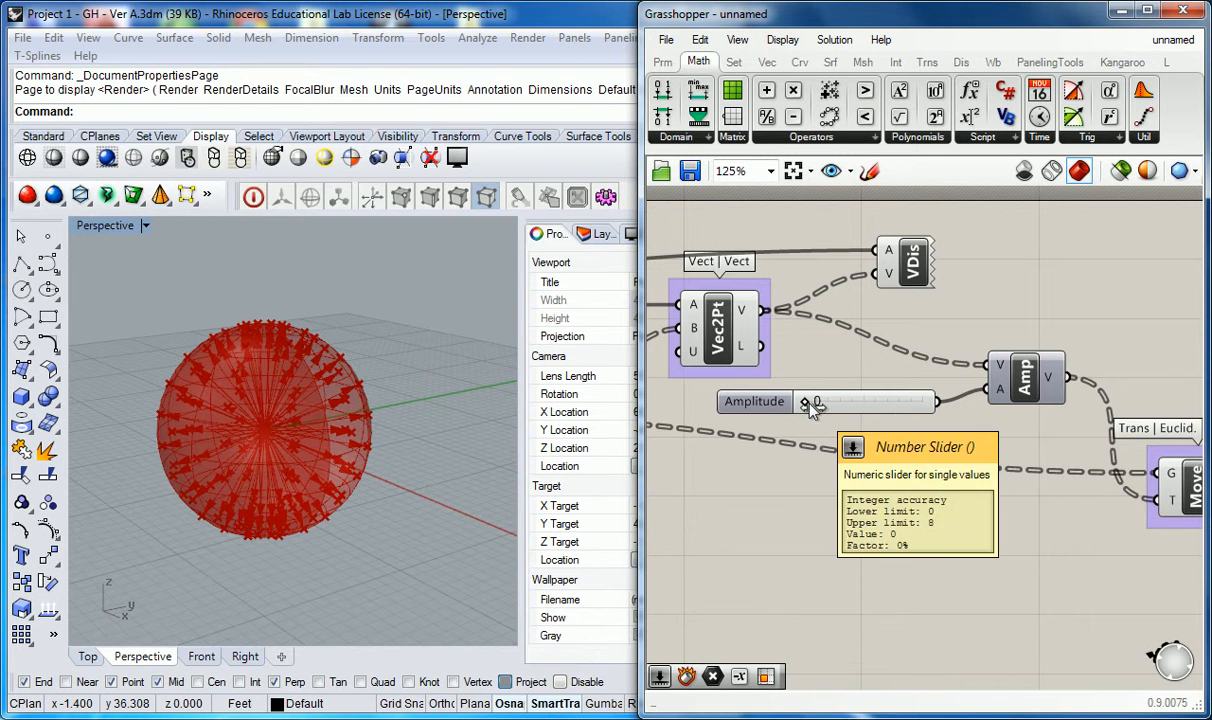
mouse_move(810, 404)
mouse_down()
mouse_move(886, 404)
mouse_move(808, 402)
mouse_move(787, 419)
mouse_move(826, 405)
mouse_up()
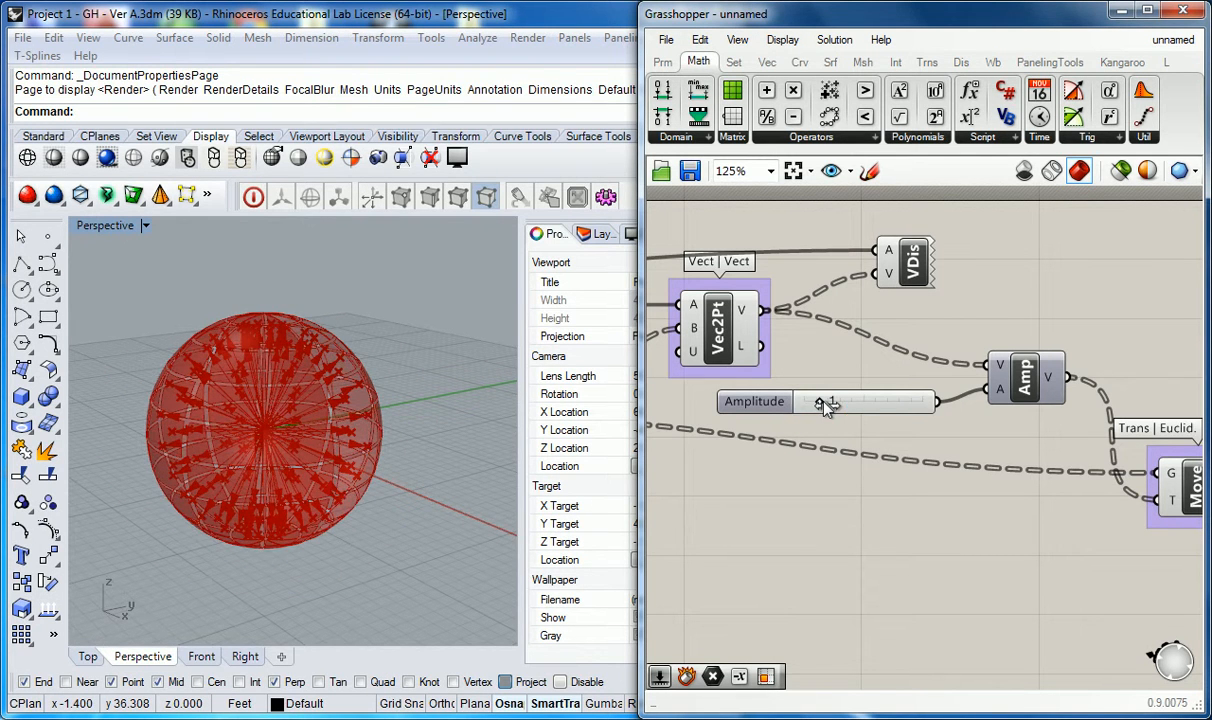
right_drag(305, 447, 418, 400)
scroll(388, 352, up, 5)
right_drag(388, 352, 411, 398)
drag(820, 401, 873, 420)
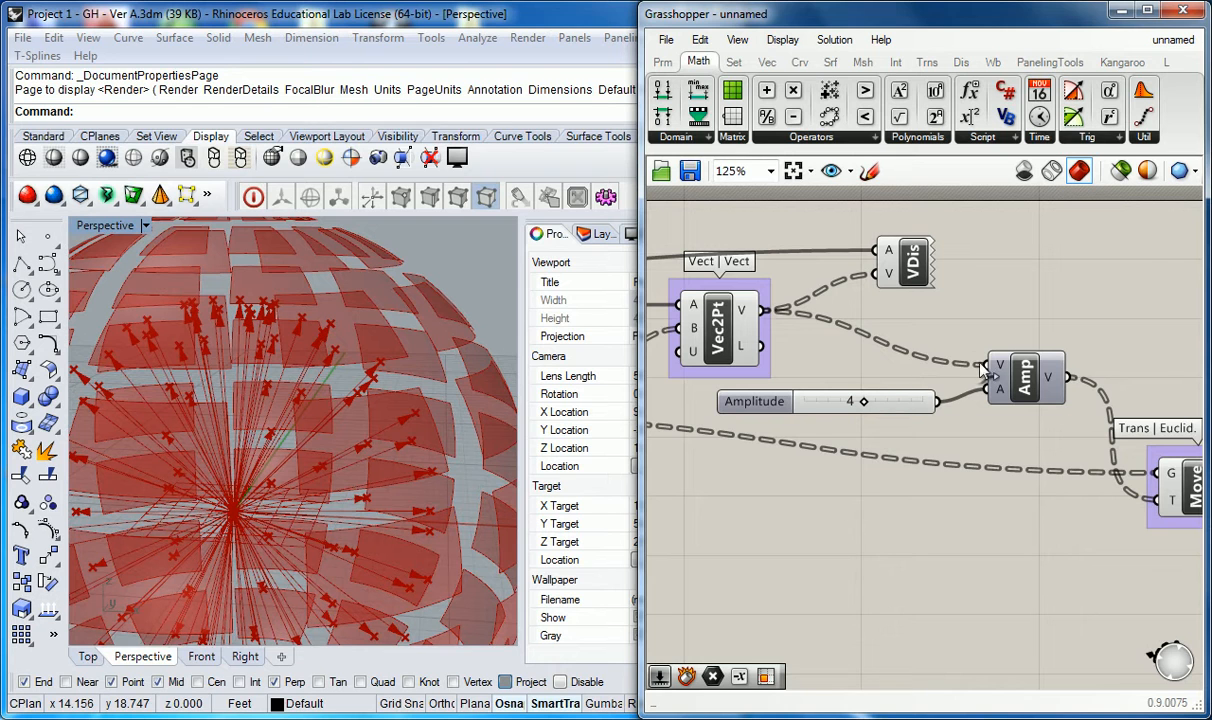
Place the Amplitude component slightly higher on the canvas, clear of its slider.
drag(1008, 374, 1002, 336)
click(1013, 287)
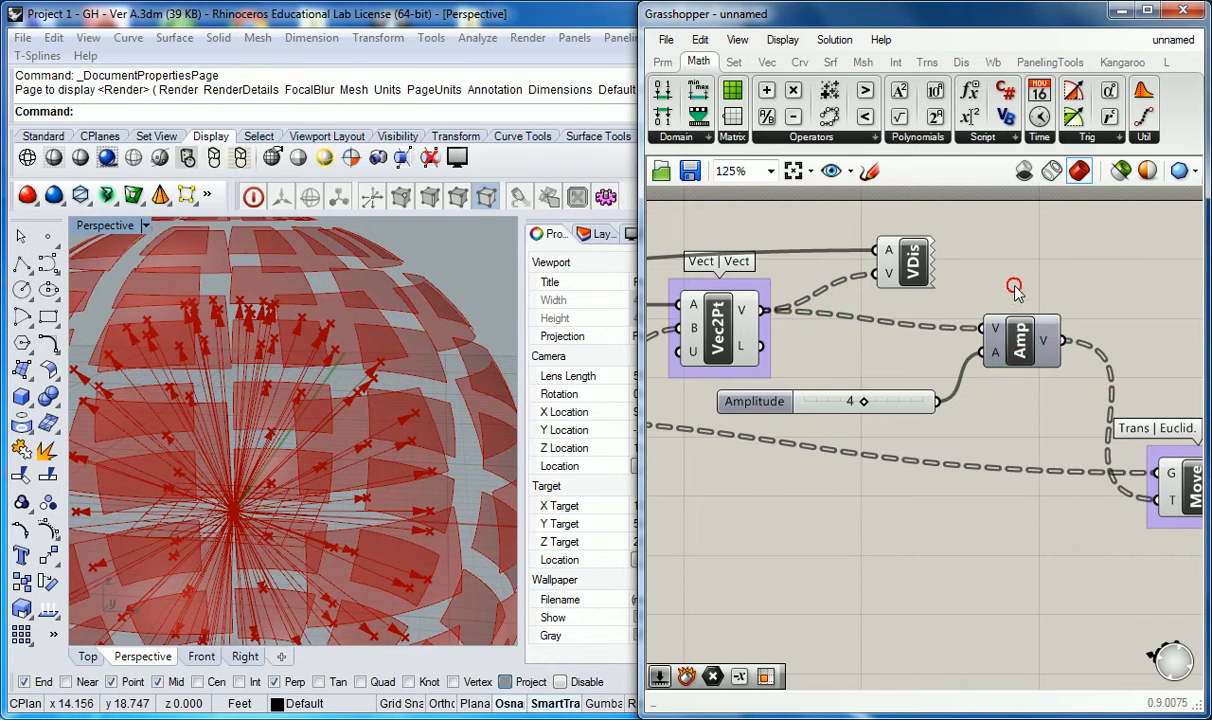
right_click(884, 369)
scroll(858, 362, down, 2)
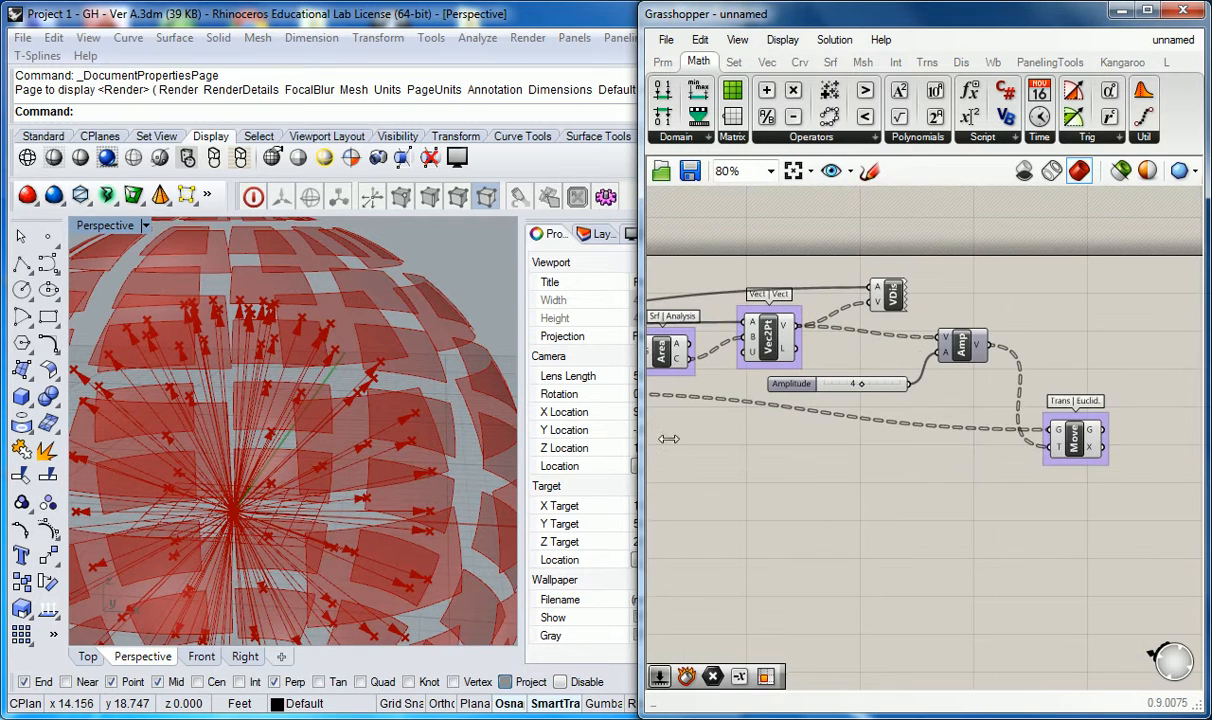
Highlight the Move component's output in the Perspective viewport and examine the displaced sphere panels.
scroll(431, 321, down, 5)
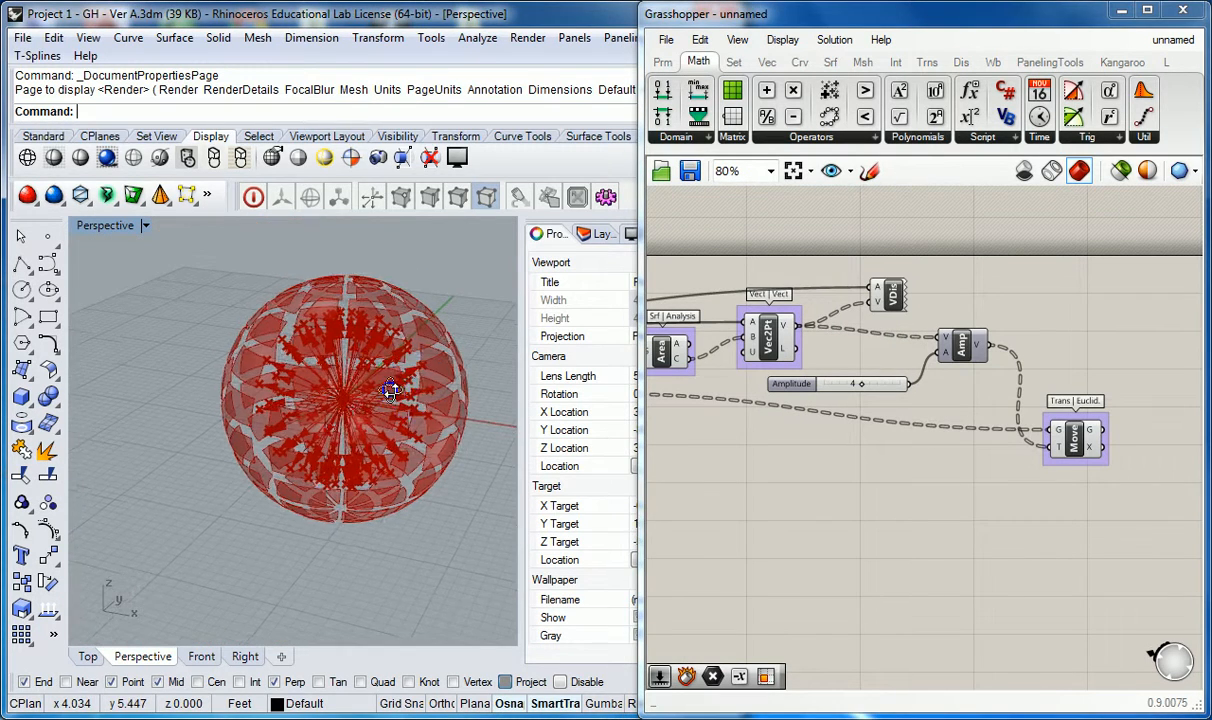
click(844, 420)
click(1073, 428)
drag(1073, 428, 1070, 431)
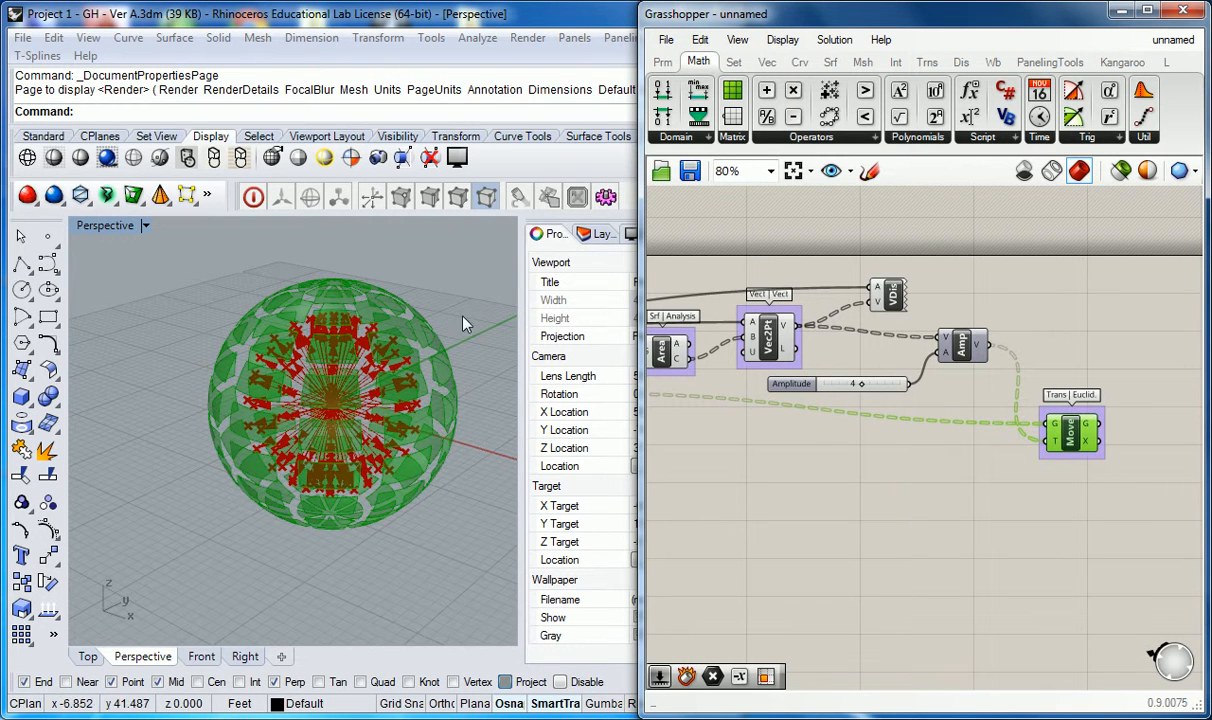
click(1009, 479)
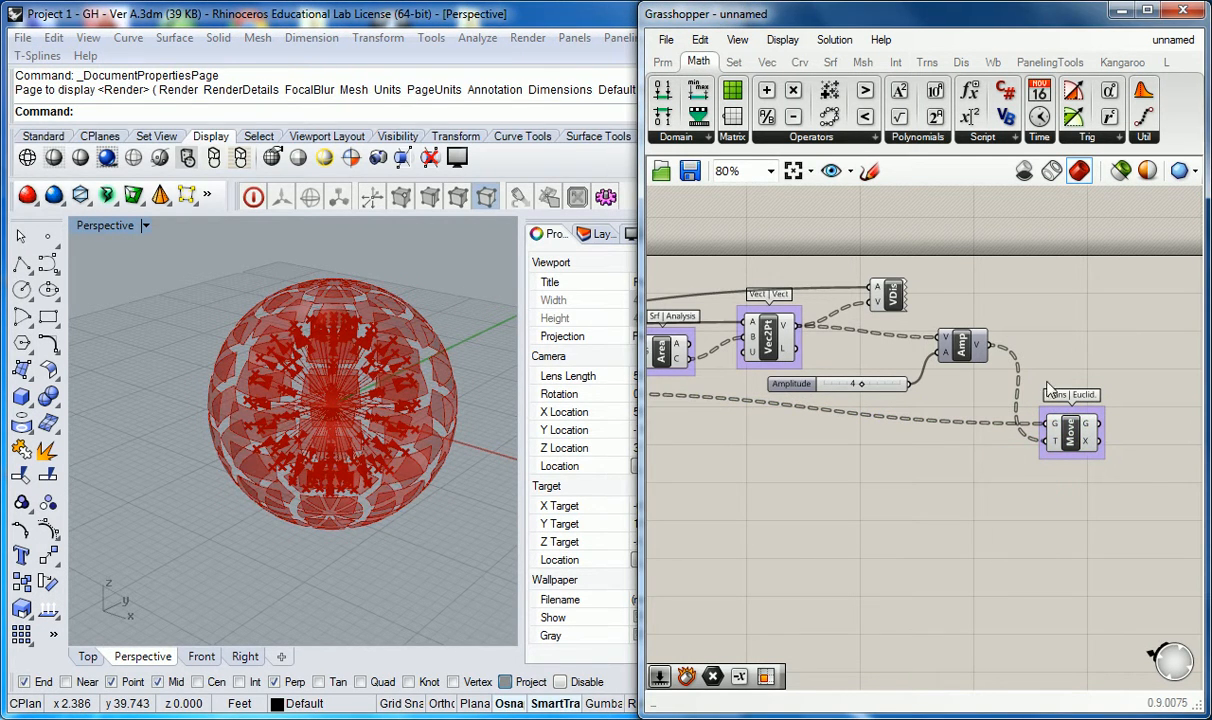
Duplicate the Vector Display component and connect the Amplitude vector output to the copy's V input.
click(891, 293)
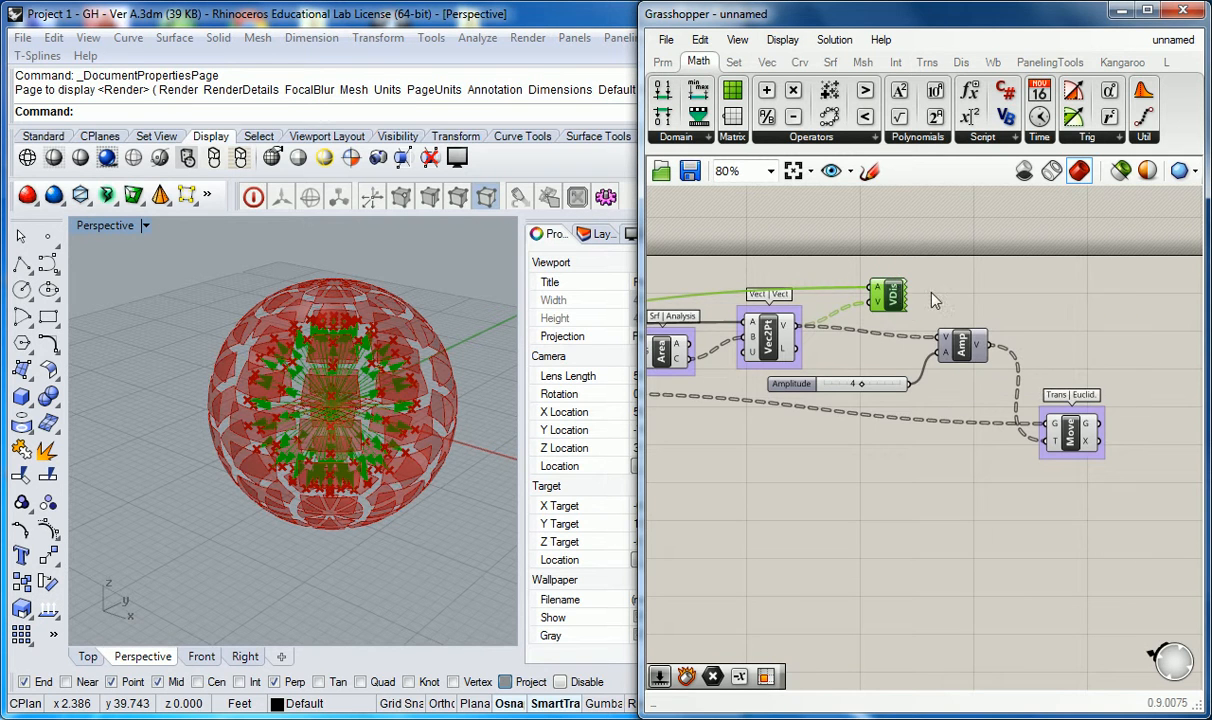
right_drag(1027, 305, 976, 315)
alt+drag(847, 307, 1022, 316)
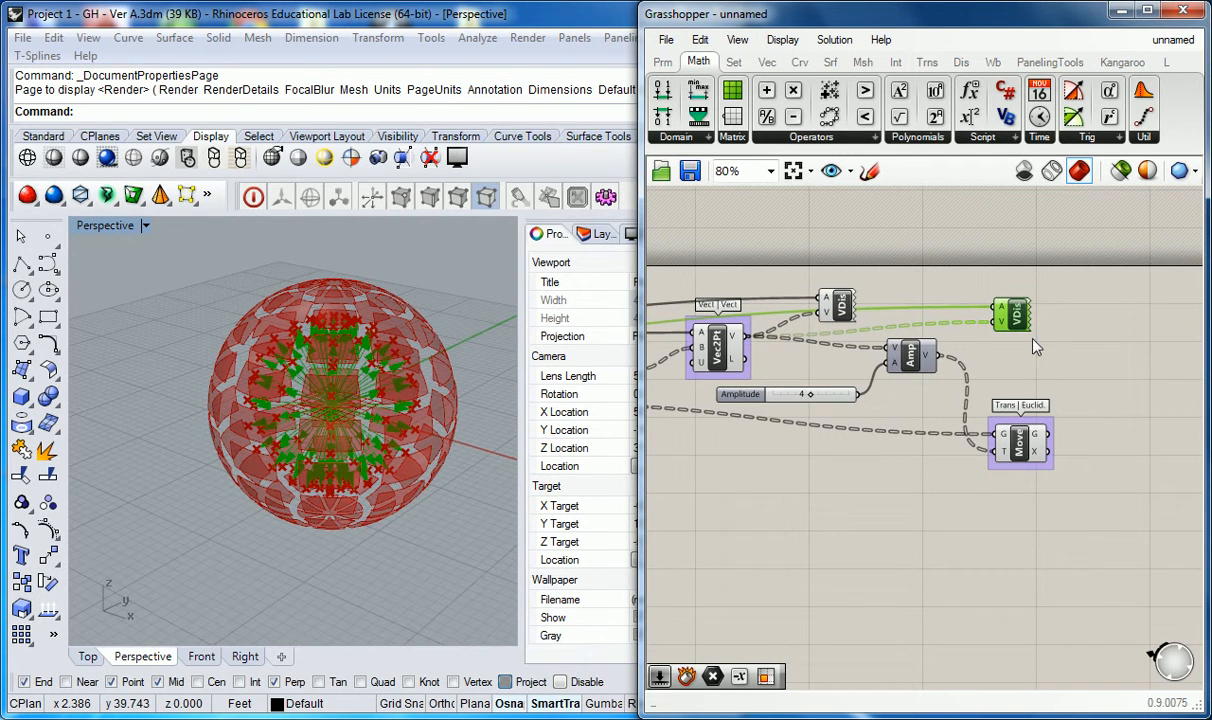
drag(936, 355, 997, 321)
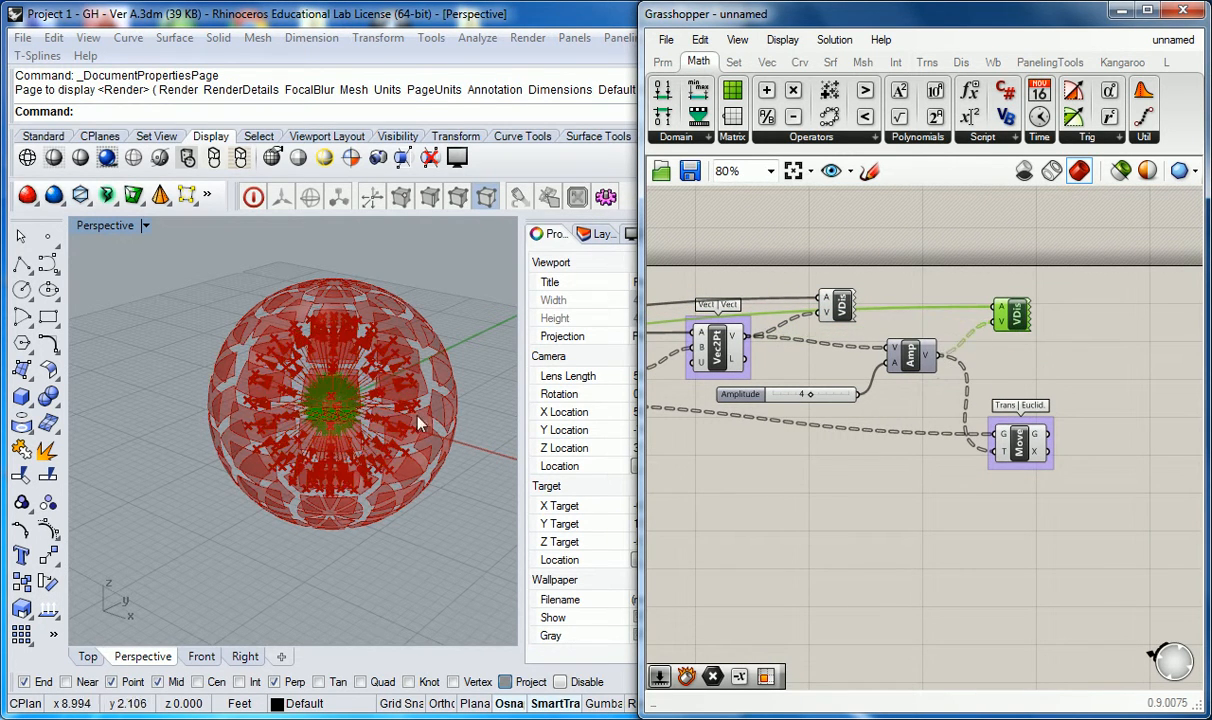
Examine the amplitude vectors against the original vectors at the sphere's centre, highlighting the duplicated Vector Display.
right_drag(425, 530, 405, 414)
scroll(385, 352, up, 3)
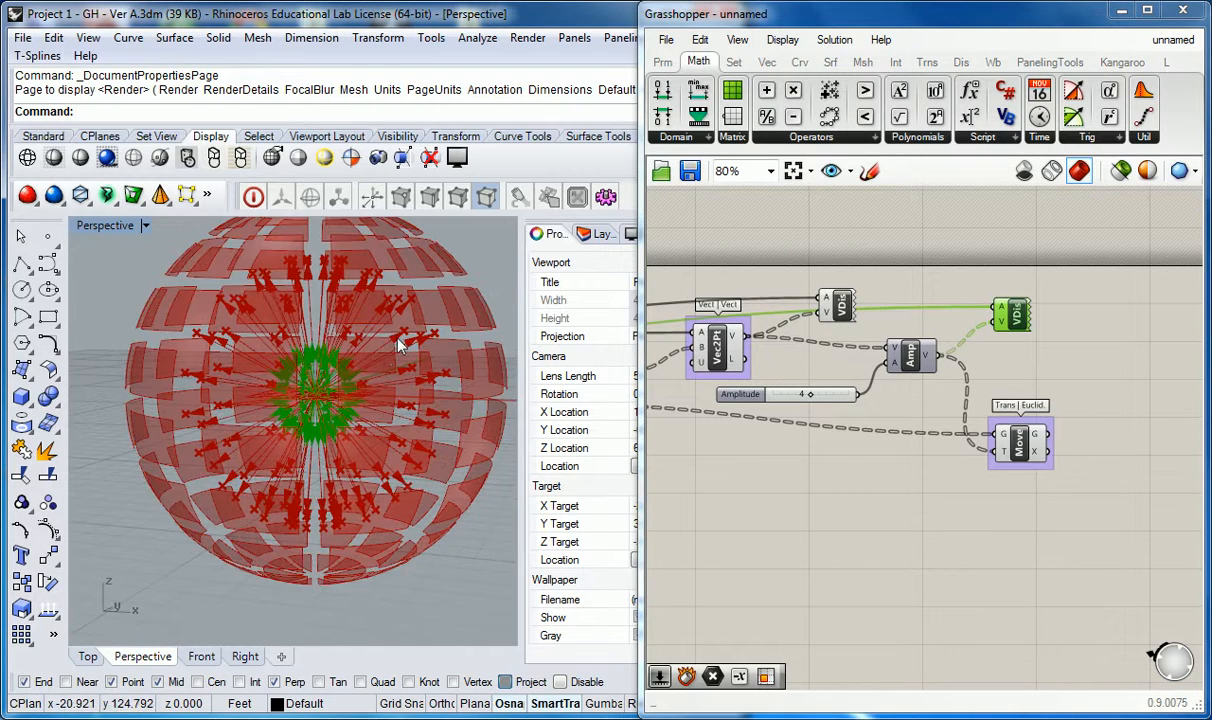
right_drag(385, 355, 392, 379)
click(872, 305)
scroll(783, 383, up, 2)
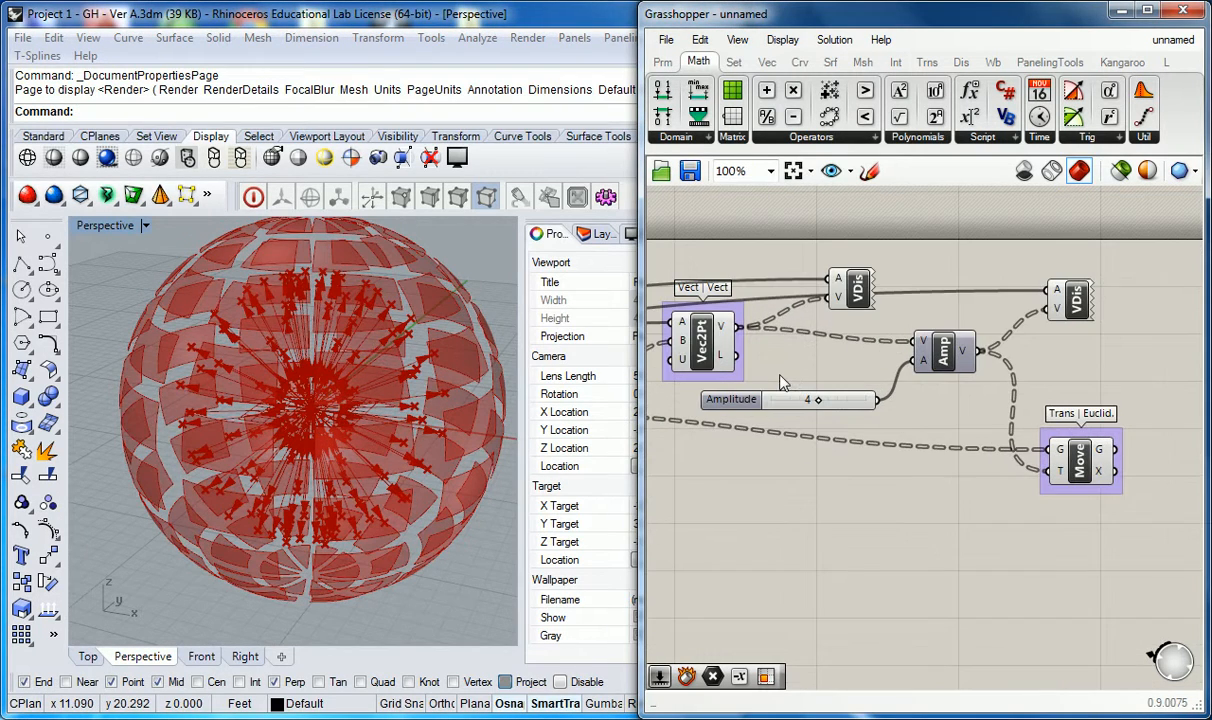
right_drag(783, 383, 805, 385)
click(1092, 300)
right_drag(503, 432, 411, 360)
right_drag(338, 392, 296, 403)
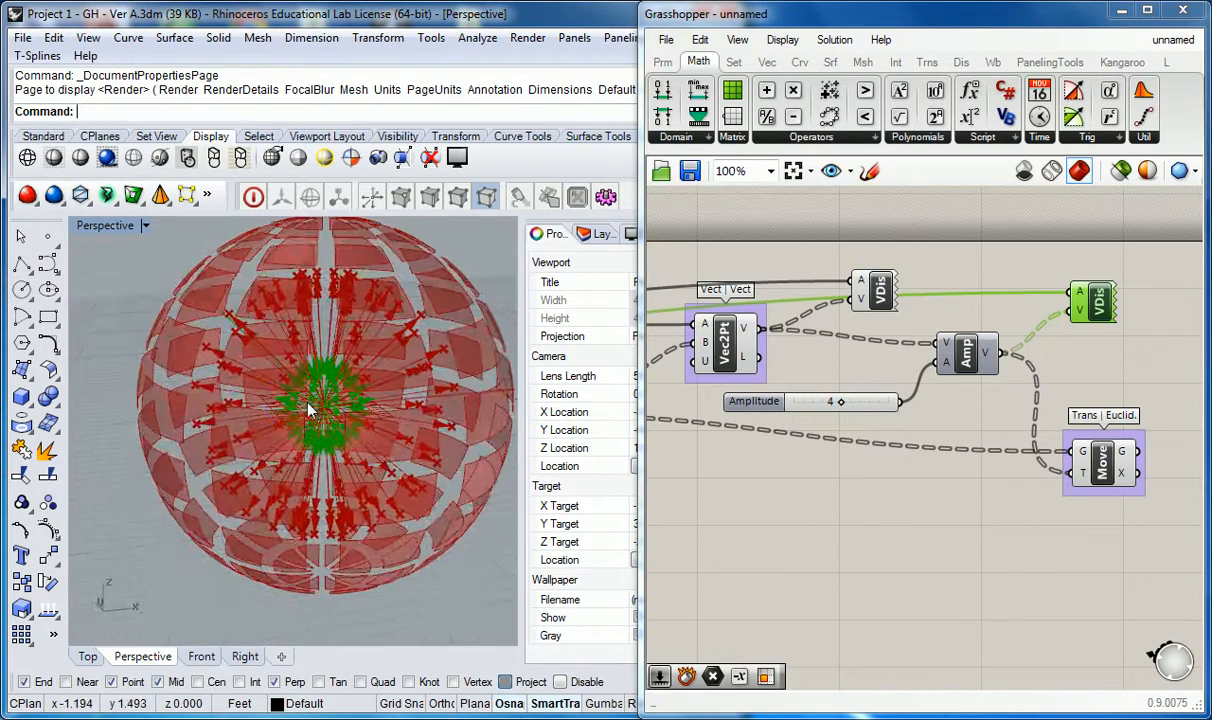
Examine the amplitude vectors and displaced panels in the Perspective viewport from several angles and distances.
scroll(318, 404, up, 5)
scroll(341, 342, down, 5)
right_drag(372, 318, 354, 344)
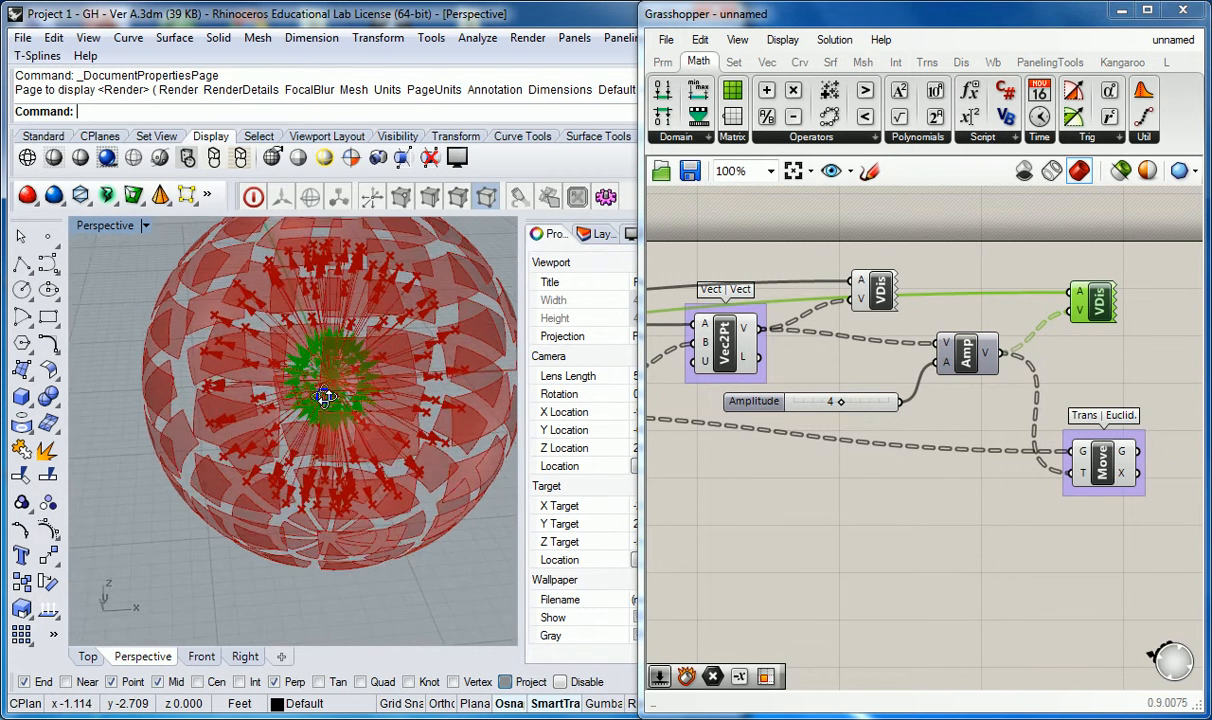
right_drag(319, 400, 347, 378)
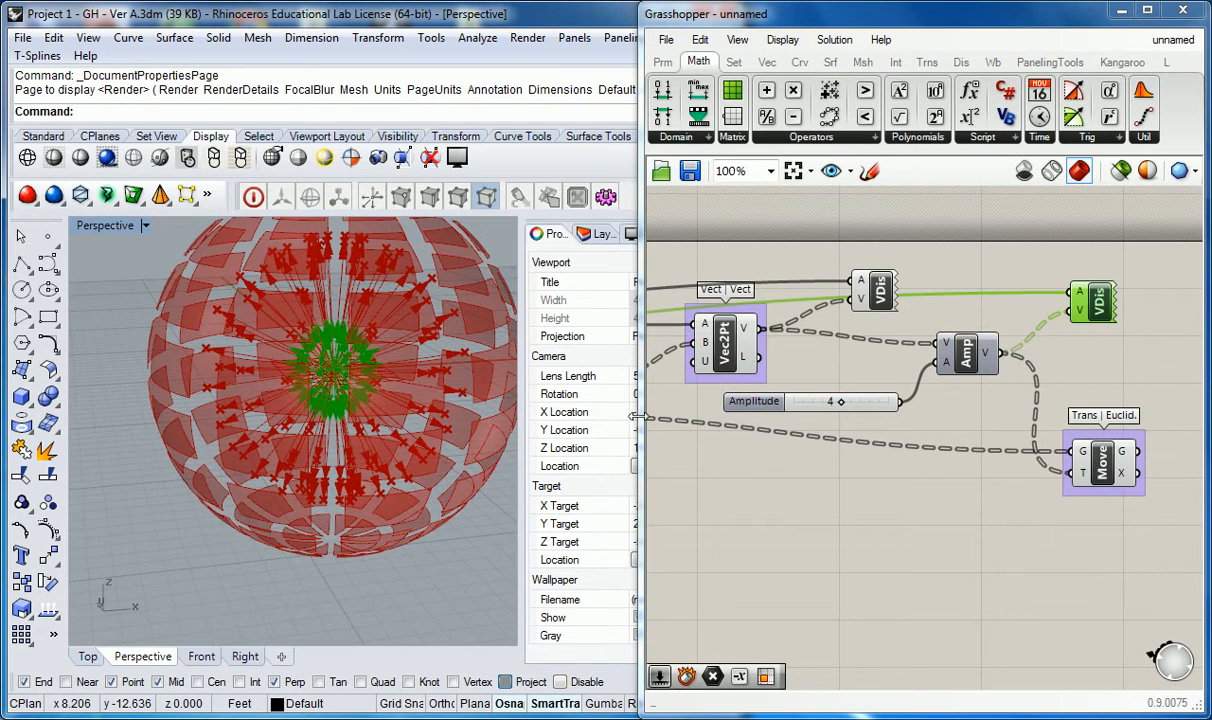
scroll(400, 343, down, 5)
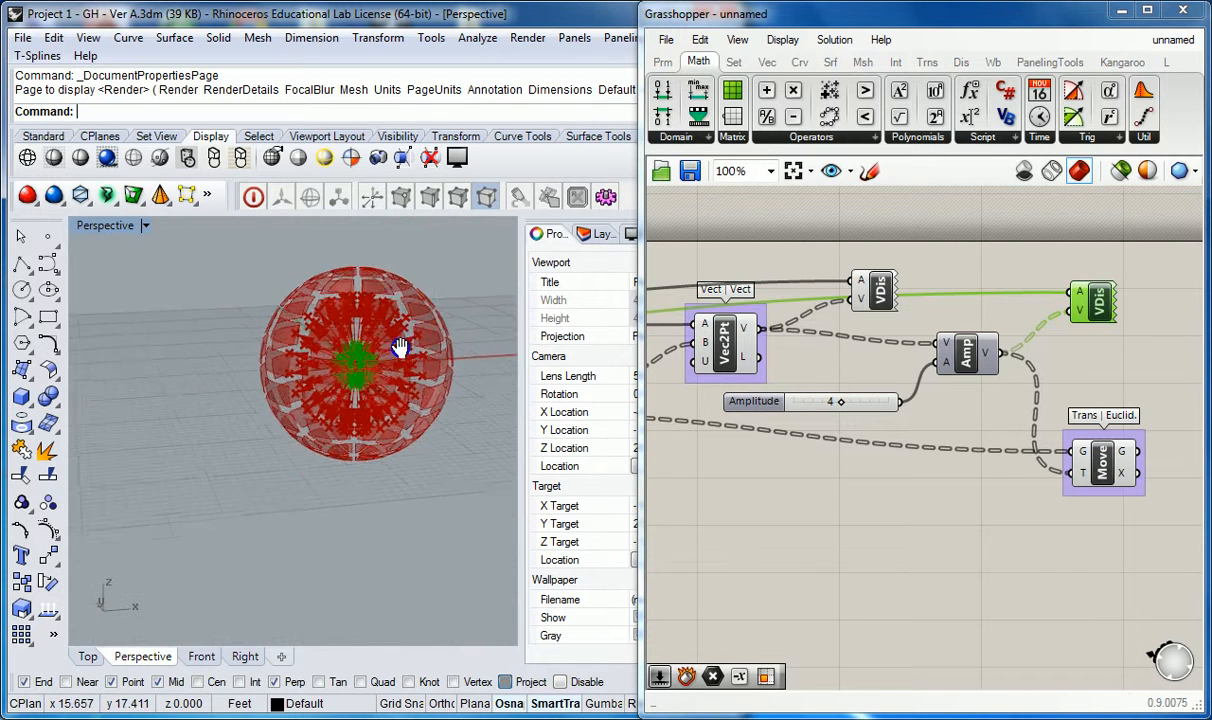
scroll(340, 395, up, 5)
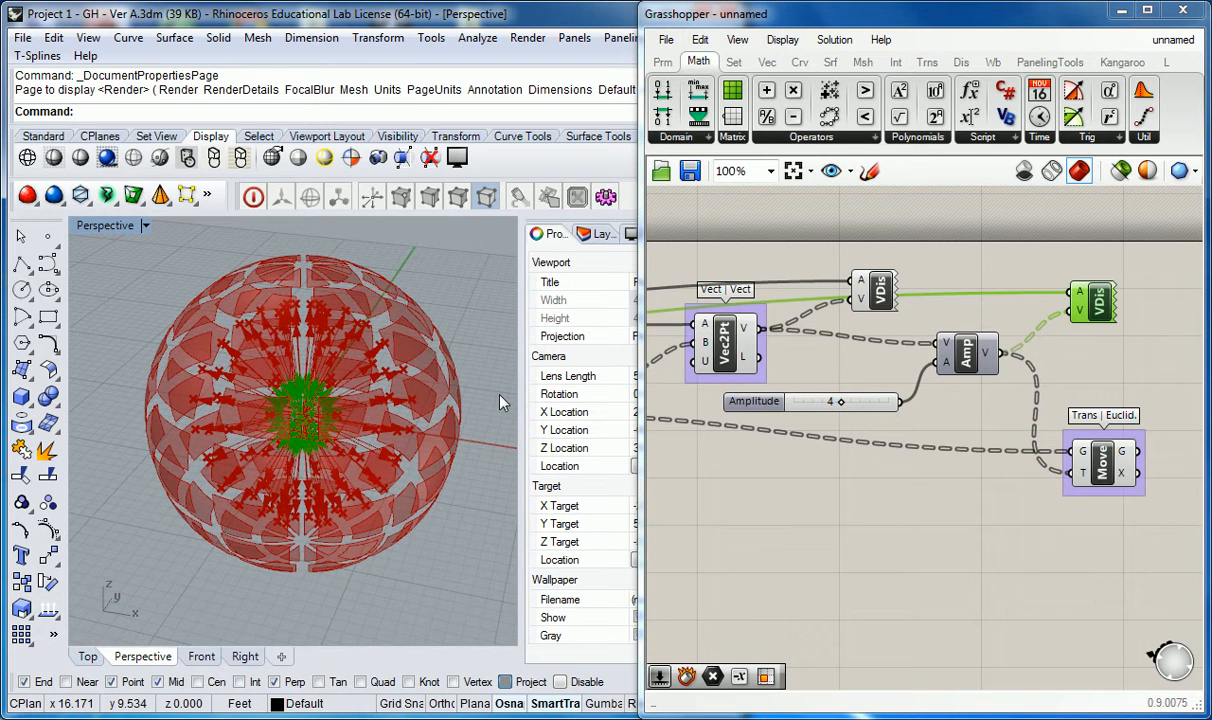
right_drag(352, 424, 459, 427)
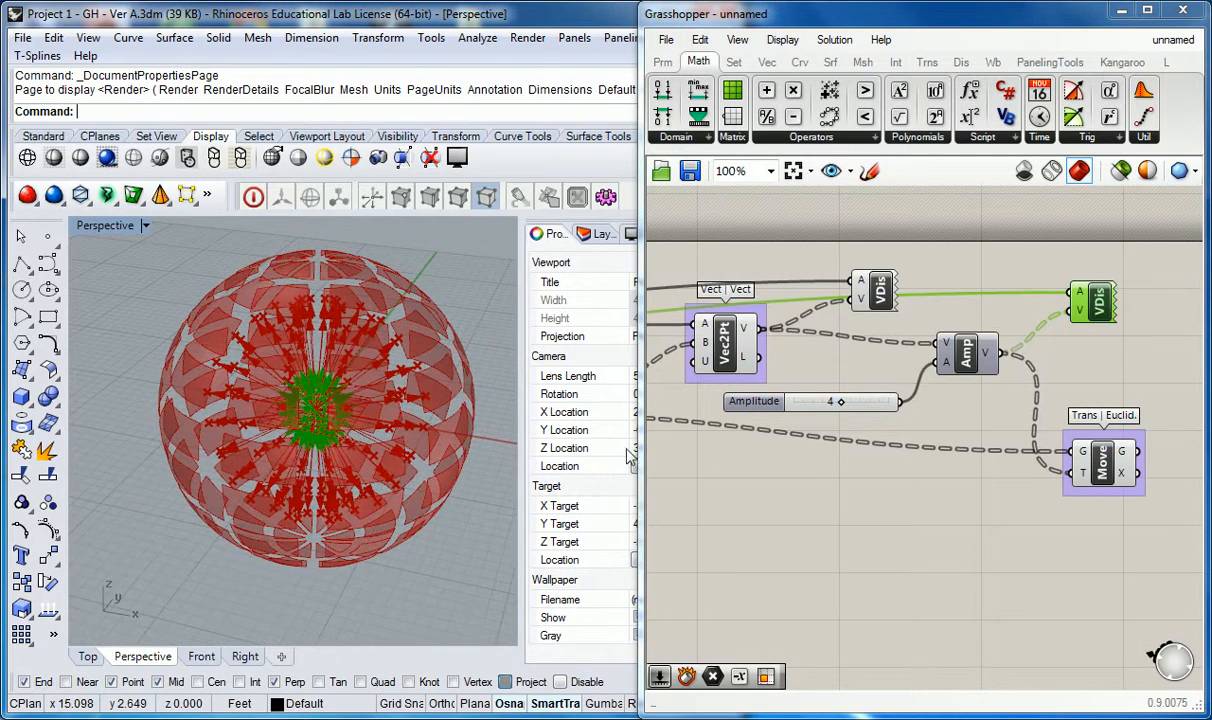
Place the Move component slightly farther from the Amplitude component on the canvas and leave it deselected.
click(844, 517)
drag(1101, 467, 1130, 462)
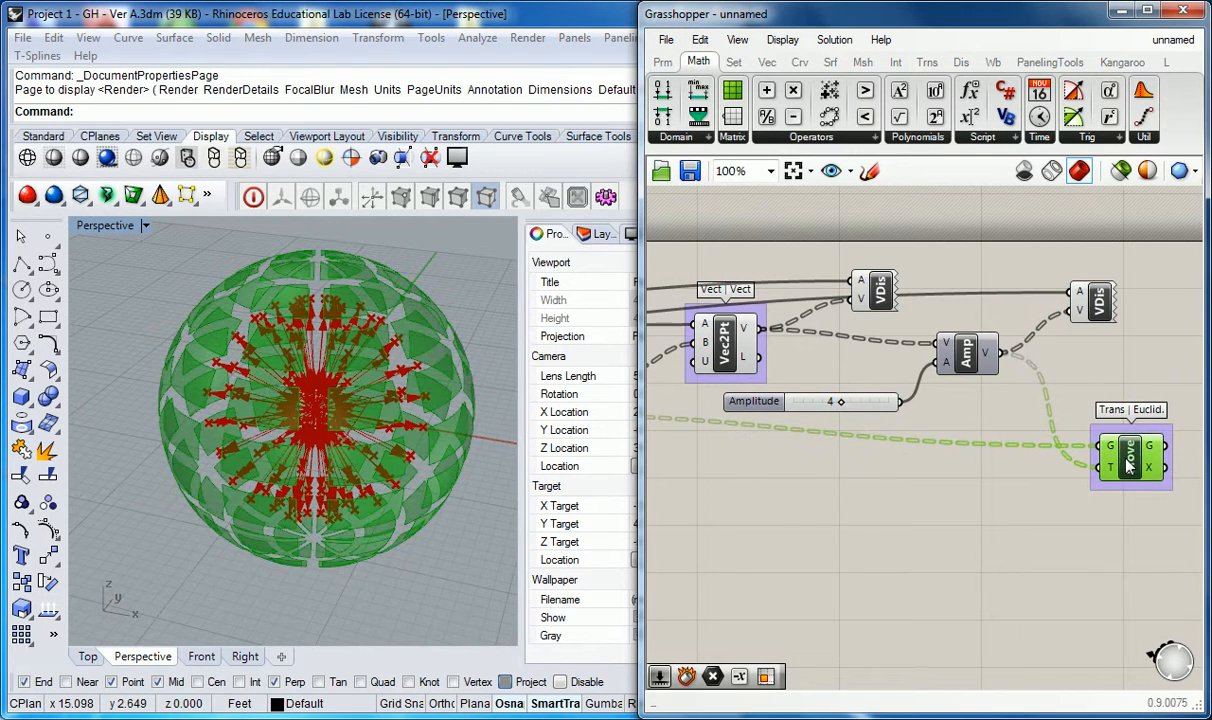
click(959, 409)
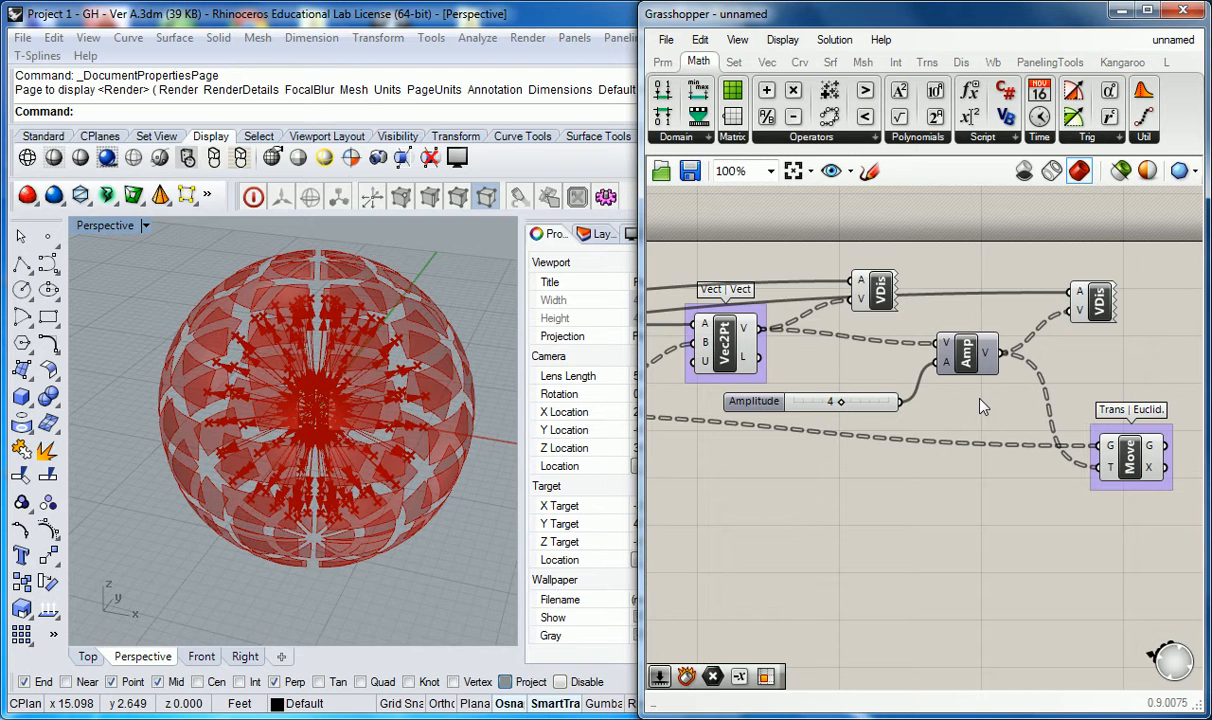
Compare the original and amplitude vectors in the viewport by highlighting each of the two Vector Display components in turn.
right_drag(1105, 318, 1092, 345)
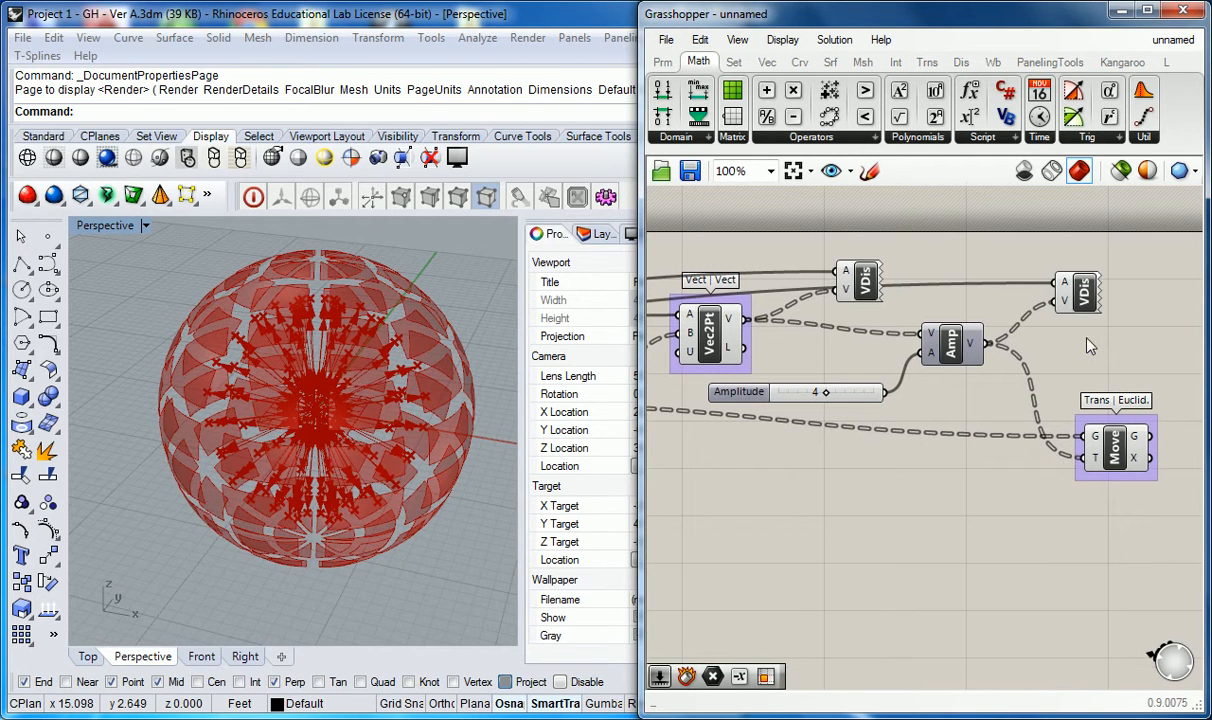
drag(1085, 302, 1076, 302)
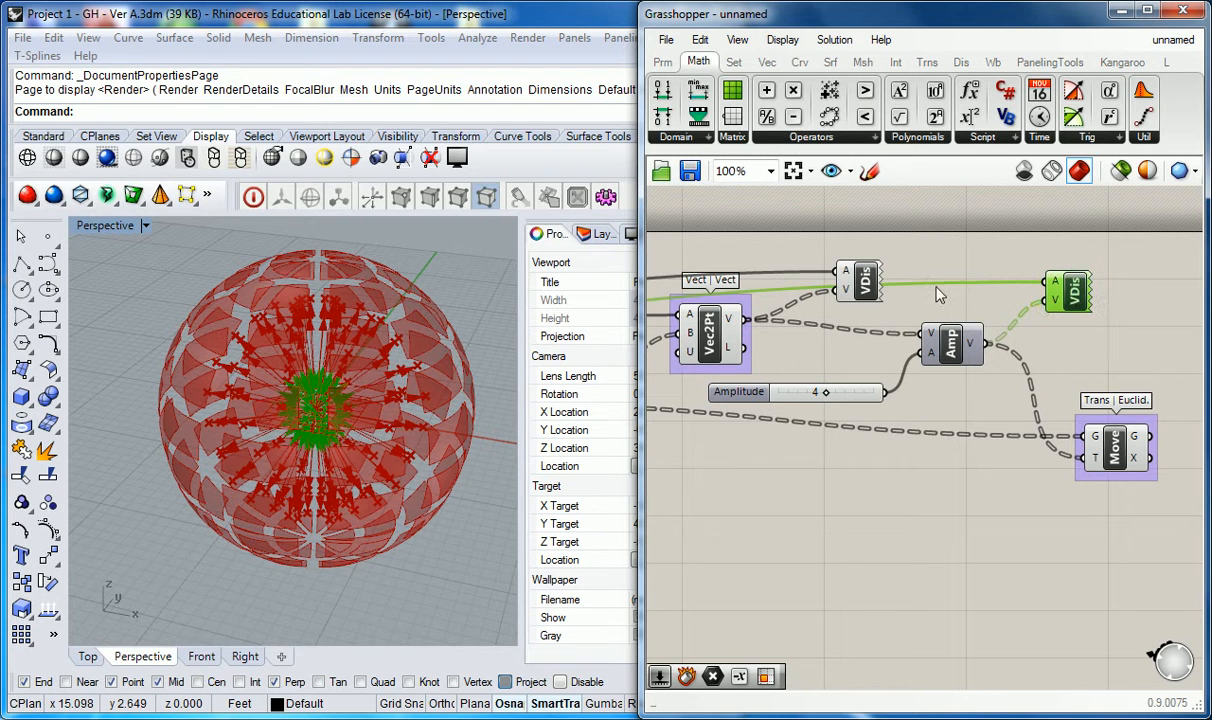
click(866, 282)
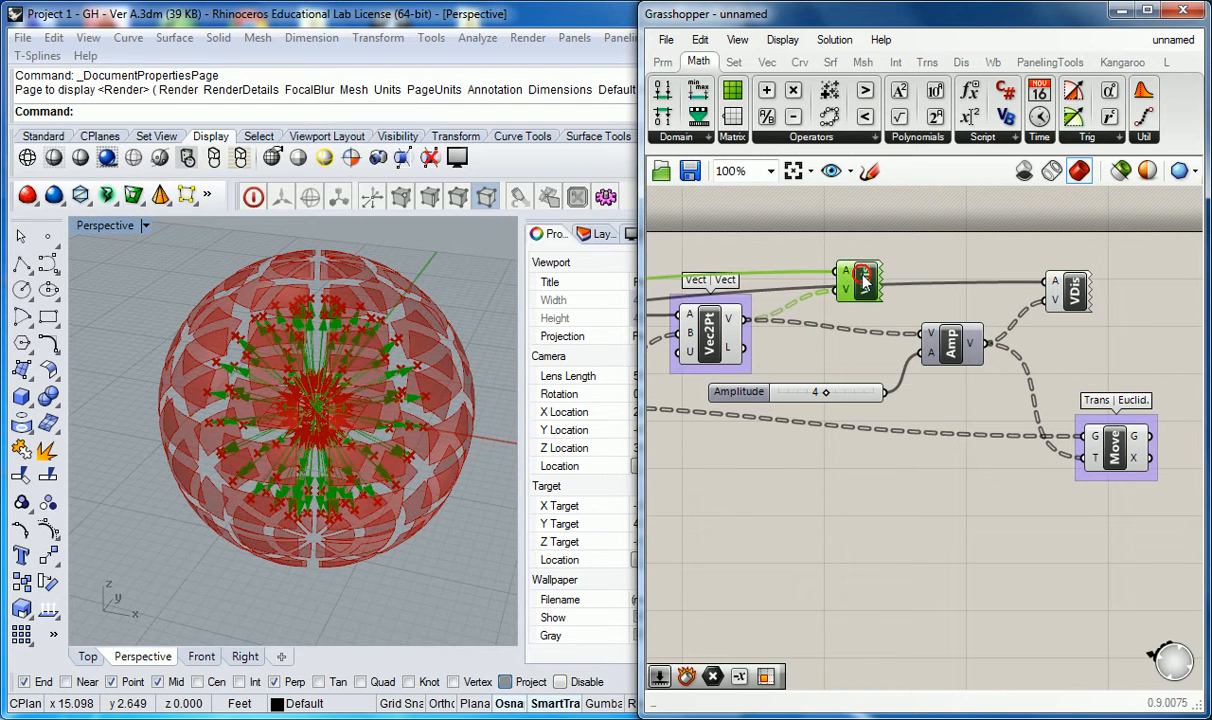
click(1068, 290)
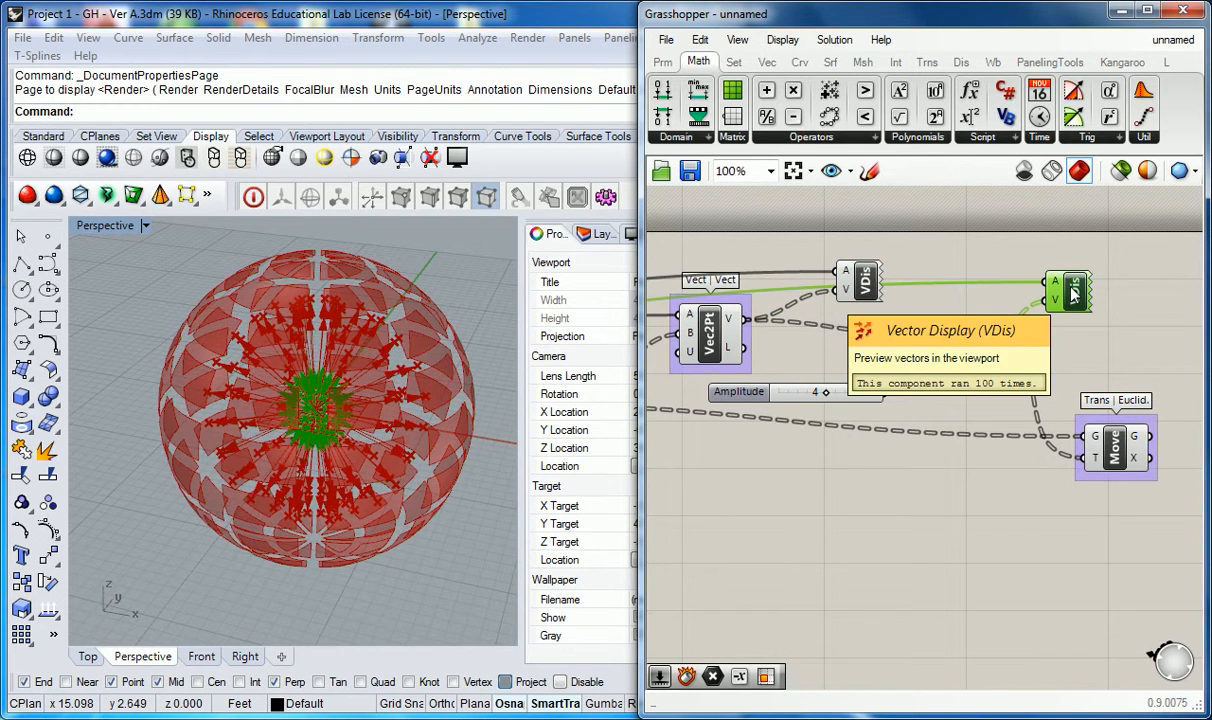
Place the duplicated Vector Display component higher on the canvas, above the level of the original one, and clear the selection.
drag(1073, 291, 1067, 234)
click(925, 430)
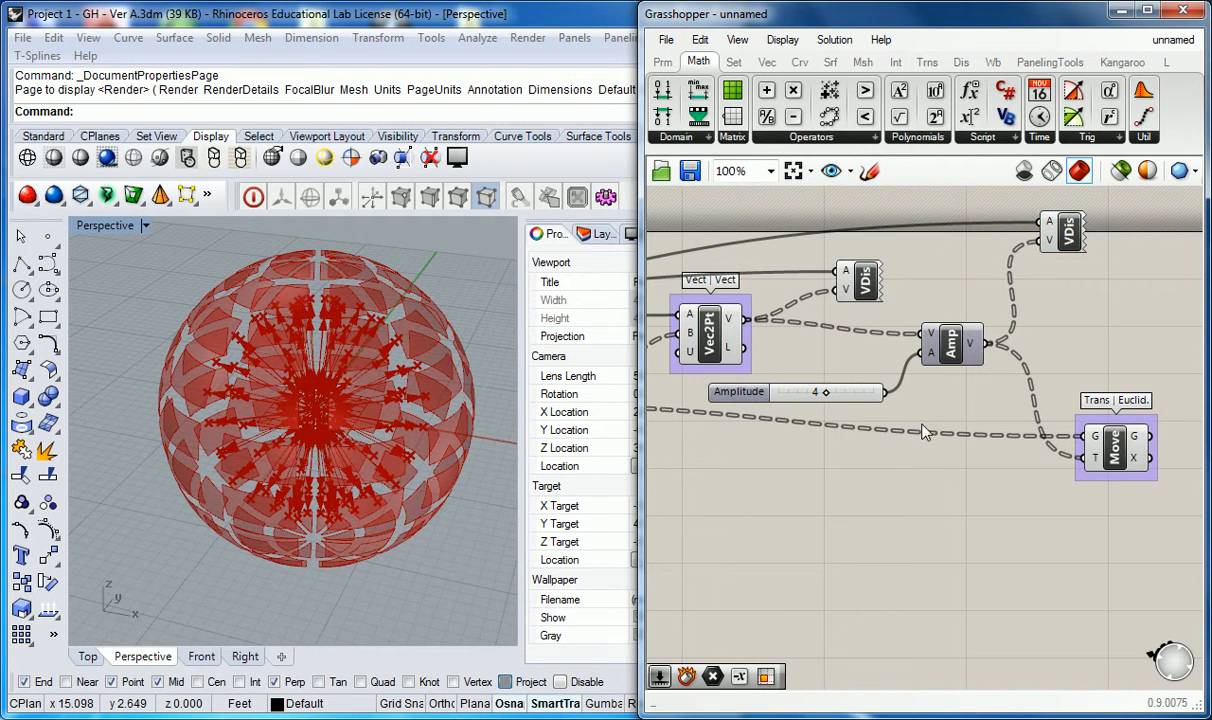
click(1082, 436)
click(1109, 311)
right_drag(1113, 309, 1068, 323)
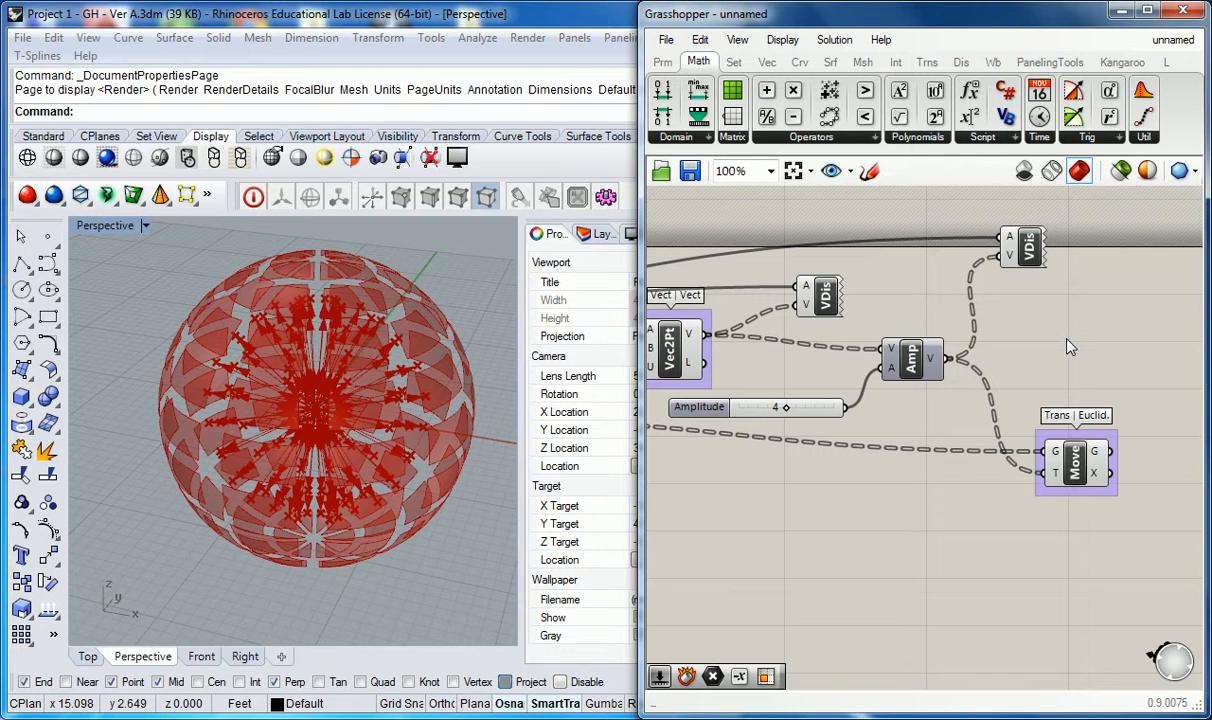